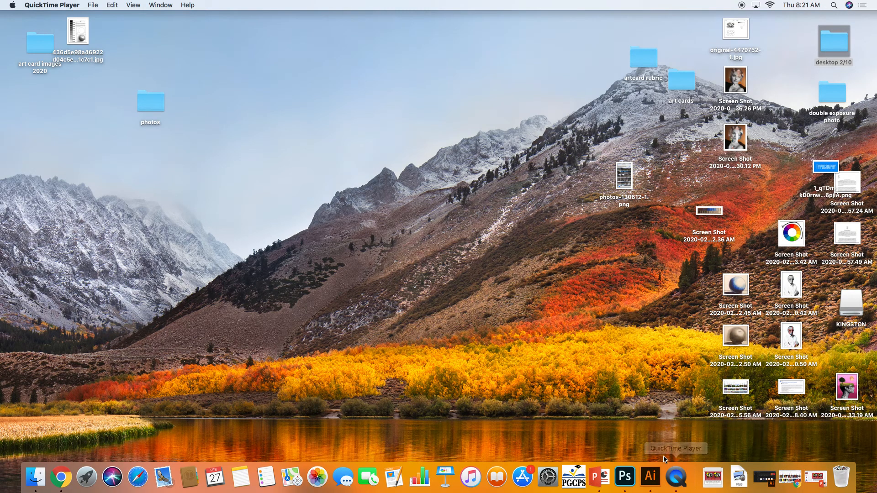
# Launch Adobe Illustrator 2020 and open the recent file Pentool-exercise1.ai
pyautogui.click(649, 479)
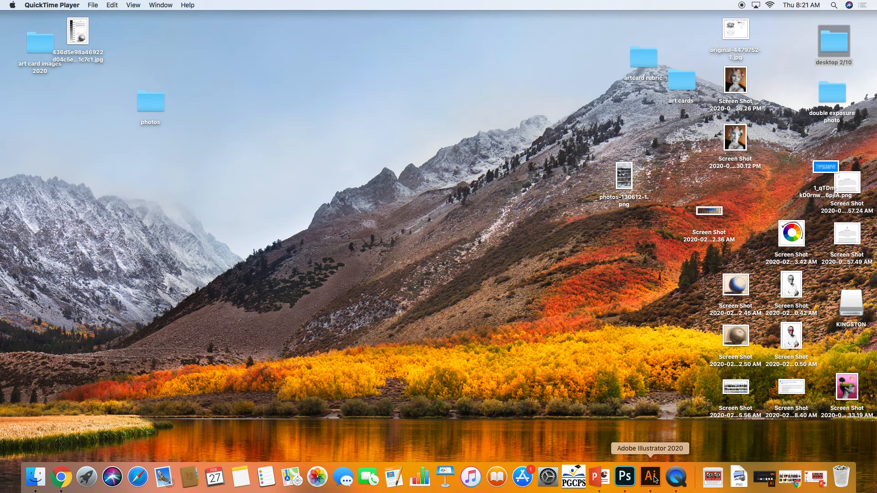
pyautogui.click(35, 478)
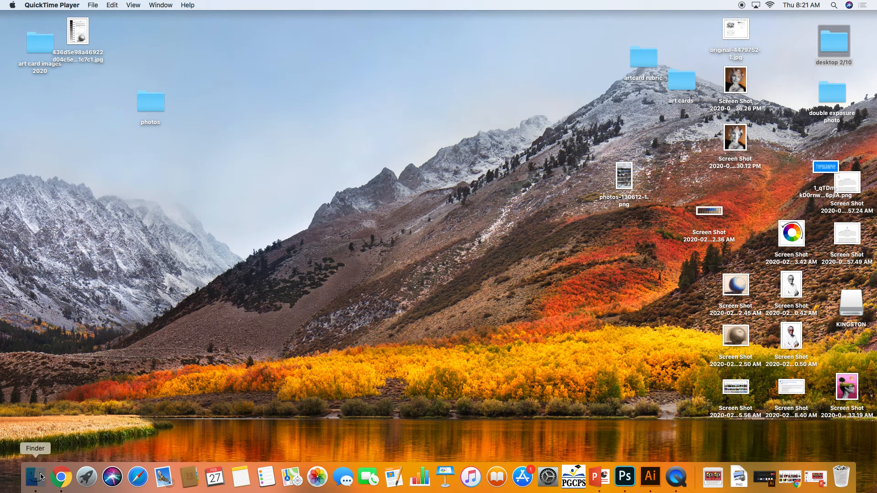
pyautogui.click(226, 199)
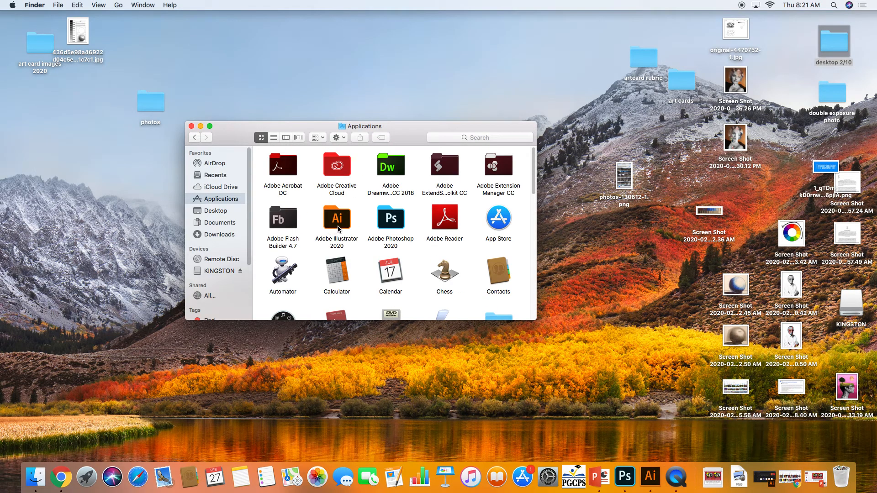
pyautogui.doubleClick(338, 228)
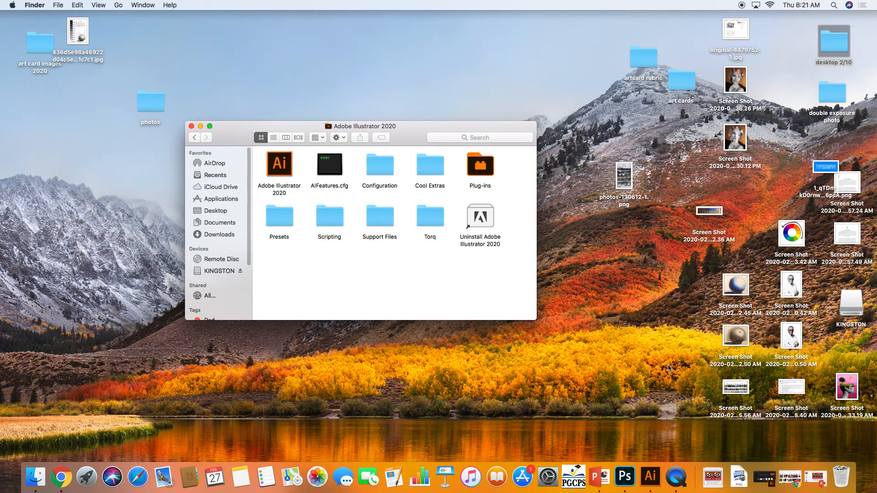
pyautogui.click(659, 469)
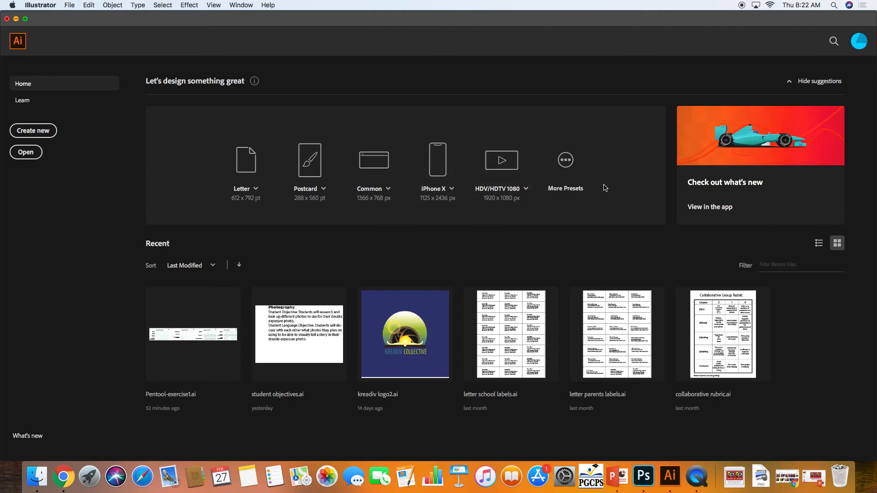
pyautogui.click(16, 19)
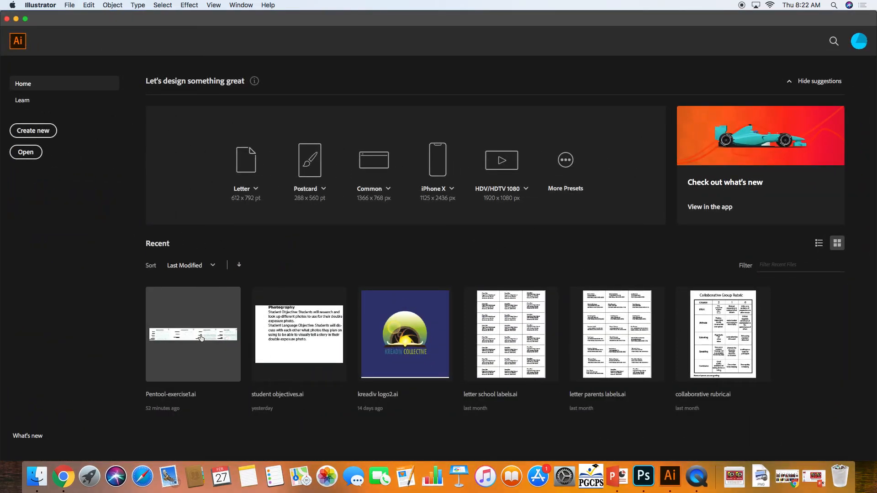
pyautogui.click(201, 338)
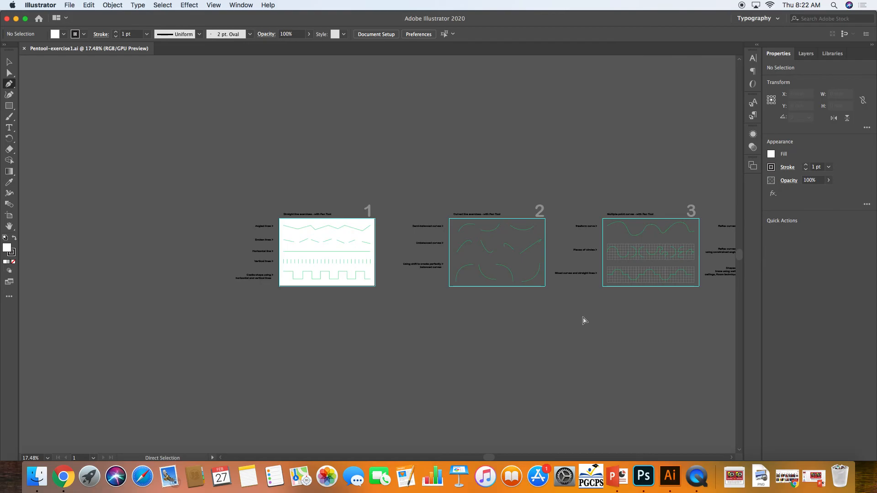
# Examine the straight line exercises on artboard 1, with the whole artboard framed at 66.67% zoom
pyautogui.press('super+equal')
pyautogui.press('super+equal')
pyautogui.press('super+equal')
pyautogui.press('super+equal')
pyautogui.press('super+equal')
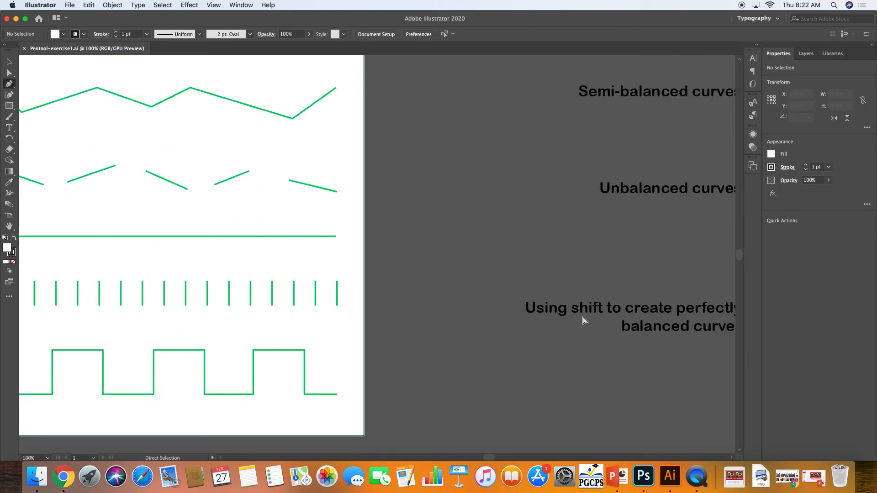
pyautogui.press('super+minus')
pyautogui.press('super+minus')
pyautogui.press('super+minus')
pyautogui.press('super+minus')
pyautogui.press('super+equal')
pyautogui.press('super+equal')
pyautogui.press('super+equal')
pyautogui.press('super+equal')
pyautogui.press('super+minus')
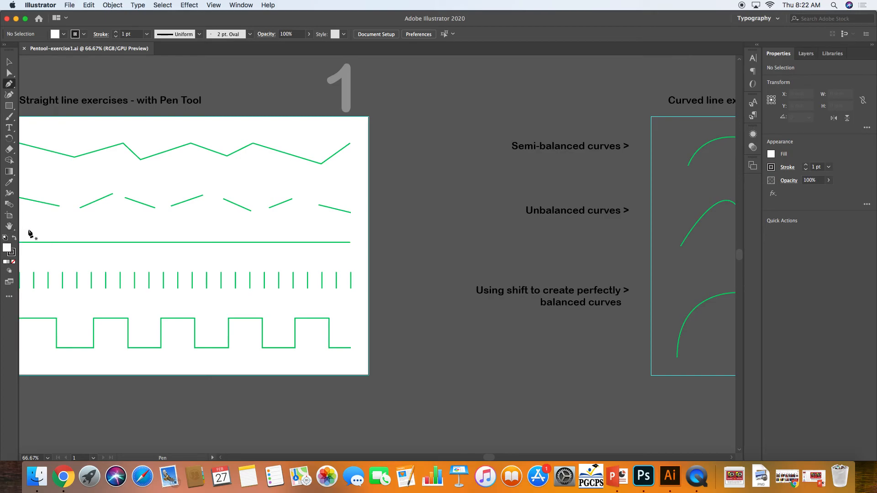
pyautogui.click(387, 191)
pyautogui.press('super+z')
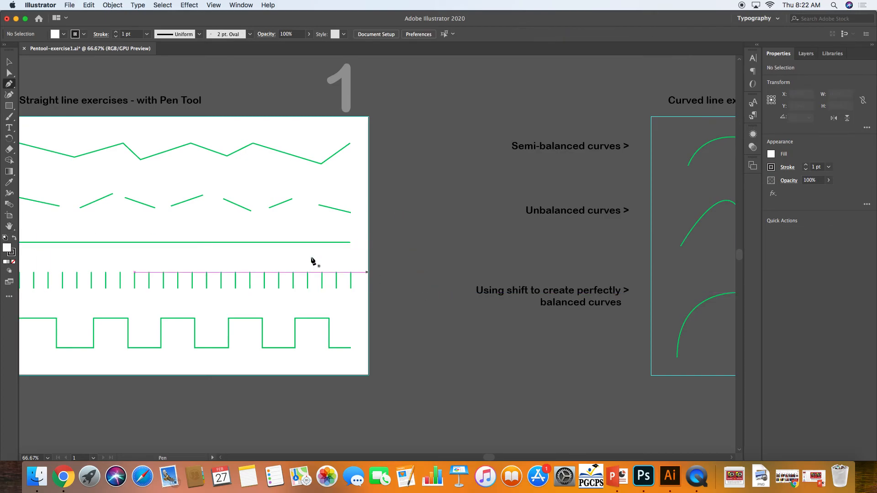
pyautogui.click(9, 226)
pyautogui.moveTo(203, 213); pyautogui.dragTo(151, 225)
pyautogui.moveTo(548, 220); pyautogui.dragTo(192, 220)
pyautogui.moveTo(502, 214)
pyautogui.mouseDown()
pyautogui.moveTo(402, 214)
pyautogui.moveTo(532, 196)
pyautogui.mouseUp()
pyautogui.moveTo(250, 198); pyautogui.dragTo(303, 198)
pyautogui.moveTo(233, 249); pyautogui.dragTo(520, 235)
pyautogui.moveTo(87, 224); pyautogui.dragTo(345, 221)
pyautogui.moveTo(184, 223); pyautogui.dragTo(656, 220)
pyautogui.moveTo(319, 214); pyautogui.dragTo(602, 213)
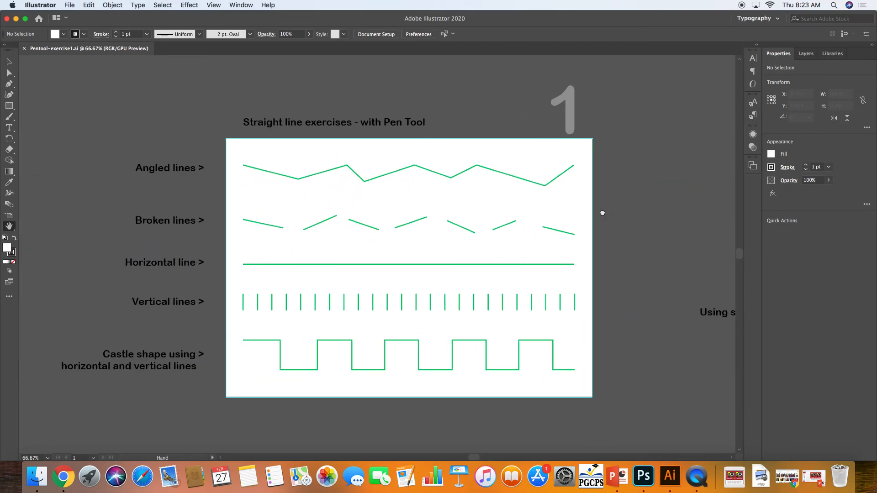
pyautogui.press('super+1')
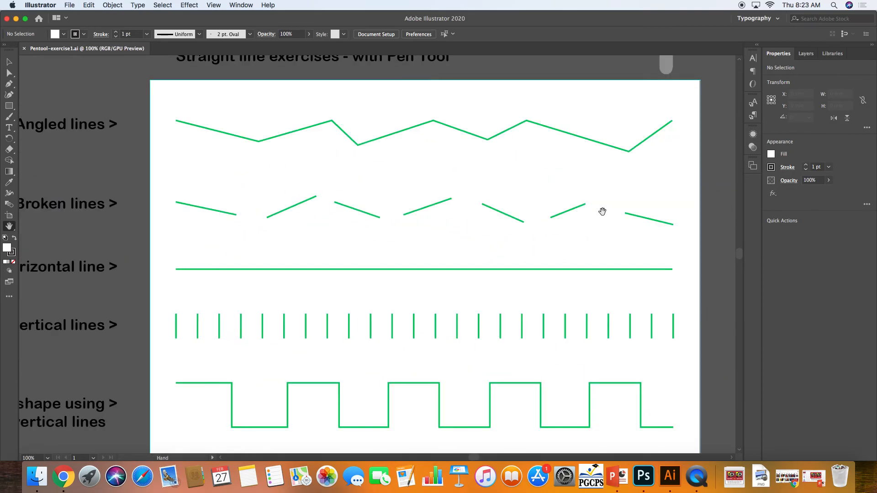
pyautogui.press('super+minus')
pyautogui.moveTo(524, 228); pyautogui.dragTo(520, 213)
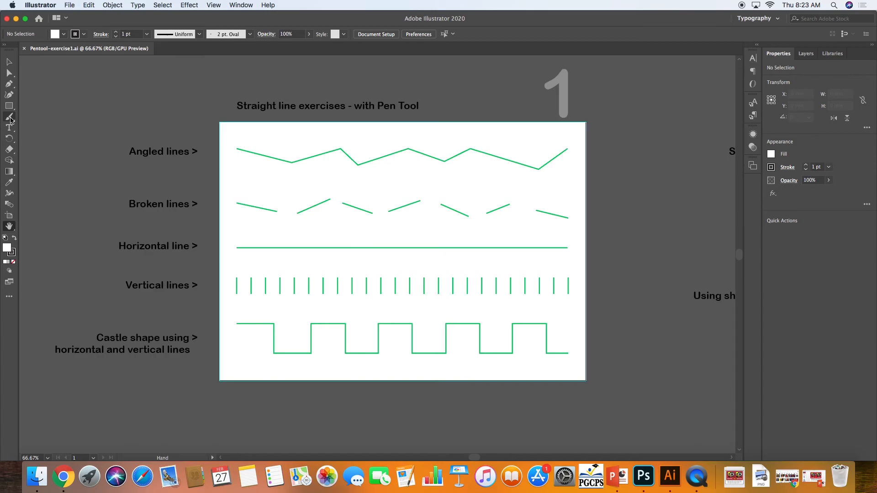
# Activate the Pen tool, set the fill to none and make the black stroke the active colour
pyautogui.click(10, 85)
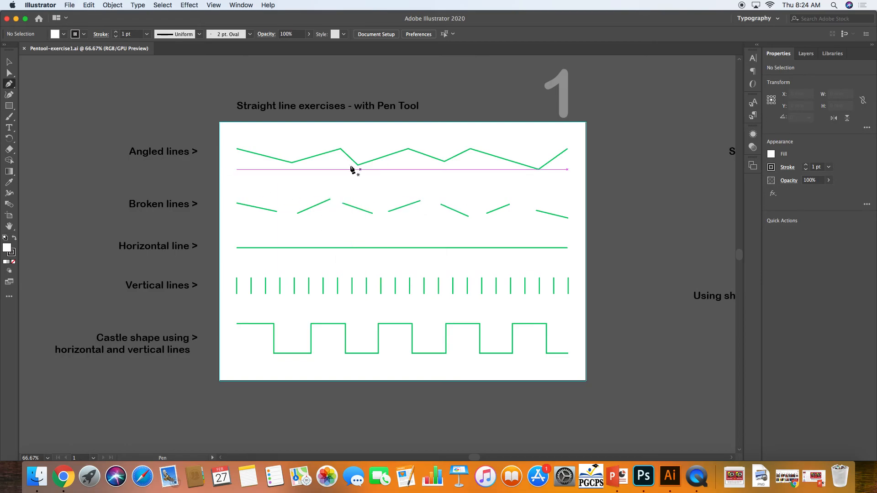
pyautogui.click(14, 262)
pyautogui.click(11, 252)
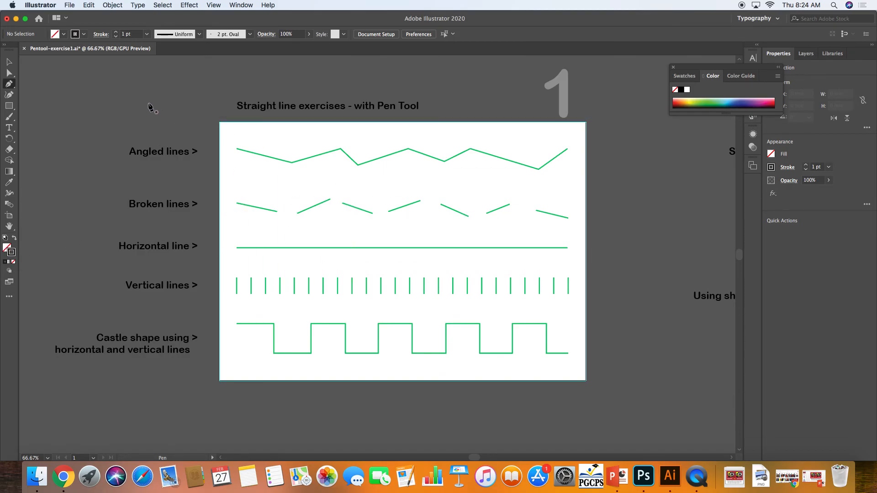
# Trace the first four segments of the Angled lines guide with the Pen tool, placing an anchor at each corner
pyautogui.click(237, 150)
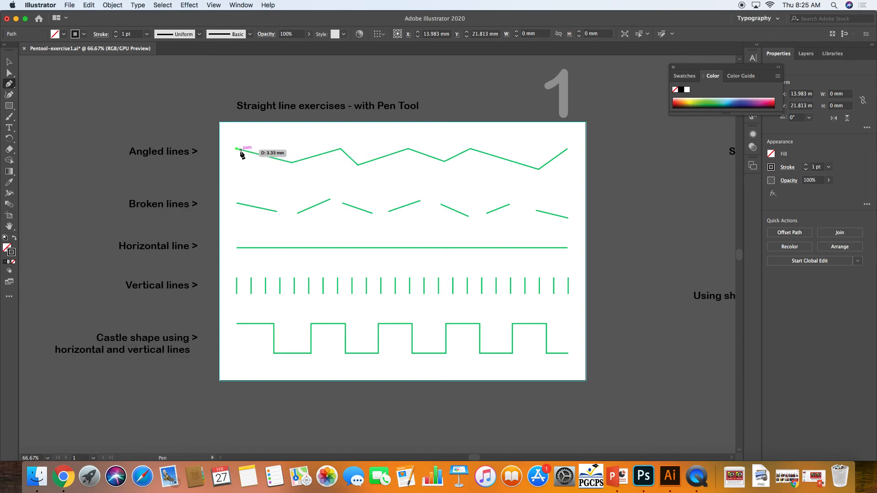
pyautogui.click(293, 163)
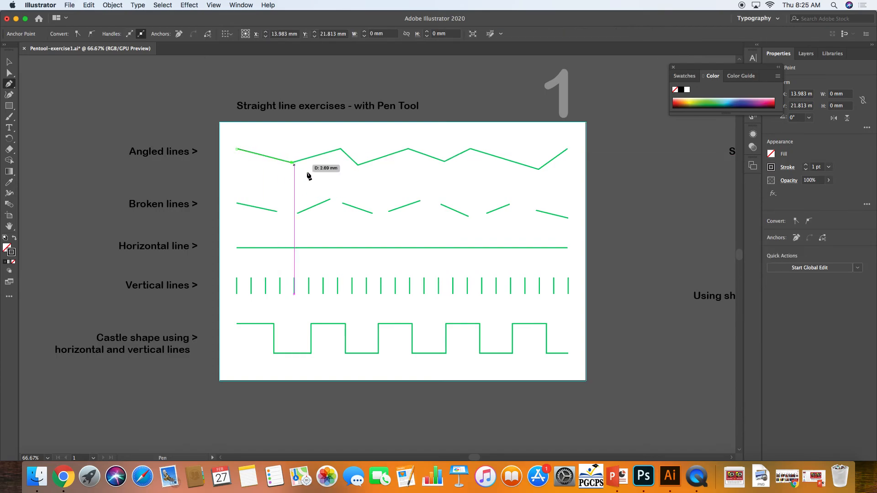
pyautogui.click(341, 149)
pyautogui.click(357, 165)
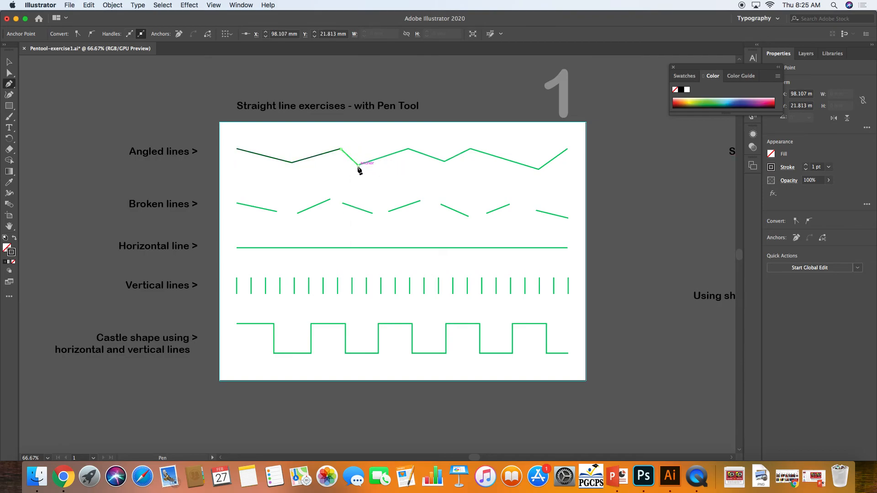
pyautogui.click(408, 149)
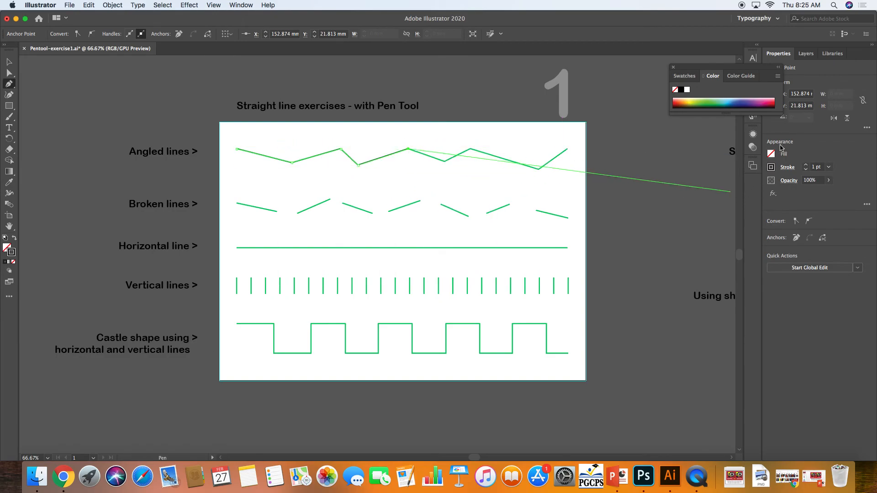
# Set the stroke weight of the angled path to 3 pt
pyautogui.click(241, 5)
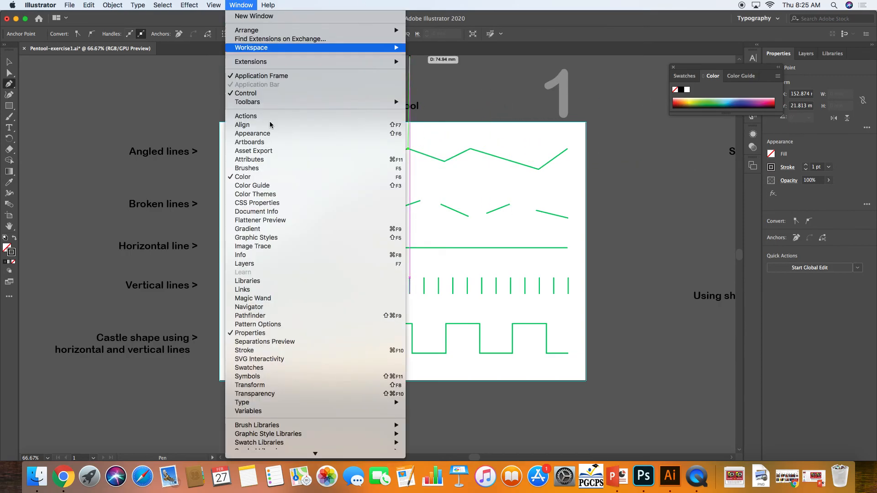
pyautogui.click(312, 352)
pyautogui.click(707, 195)
pyautogui.click(707, 195)
pyautogui.click(708, 194)
pyautogui.click(707, 195)
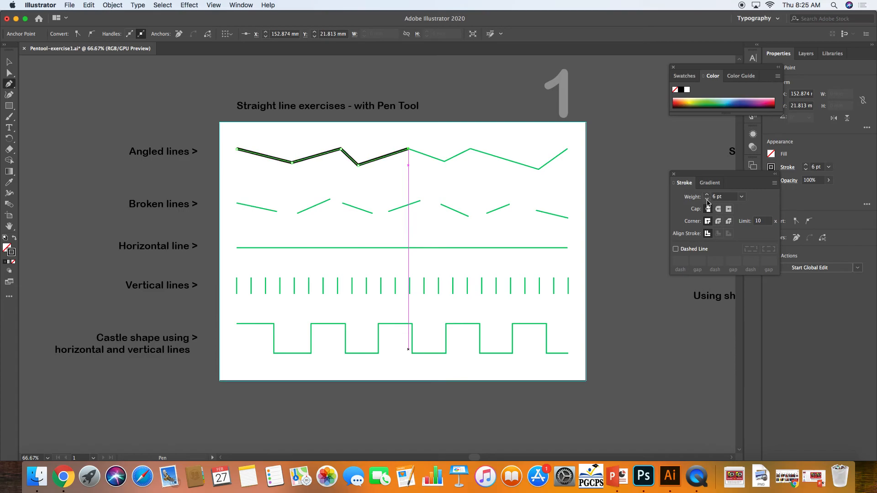
pyautogui.click(706, 195)
pyautogui.click(707, 195)
pyautogui.click(707, 199)
pyautogui.click(706, 199)
pyautogui.click(706, 199)
pyautogui.click(706, 199)
pyautogui.click(706, 200)
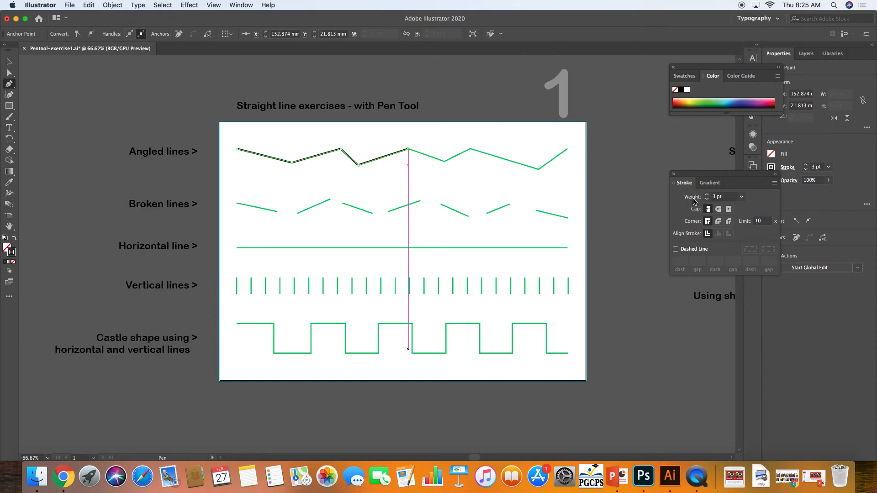
# Continue the angled path through the remaining corners to the guide's far end, and end it as an open path
pyautogui.click(408, 149)
pyautogui.click(445, 161)
pyautogui.click(470, 149)
pyautogui.click(538, 168)
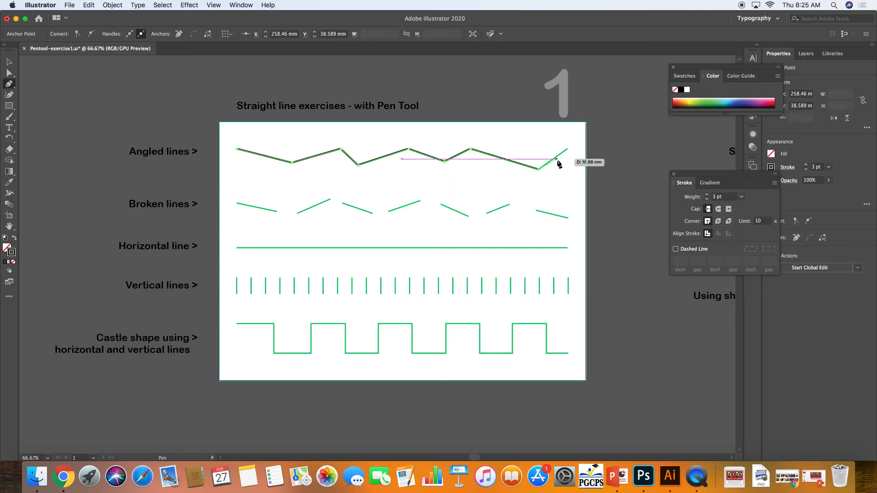
pyautogui.click(567, 149)
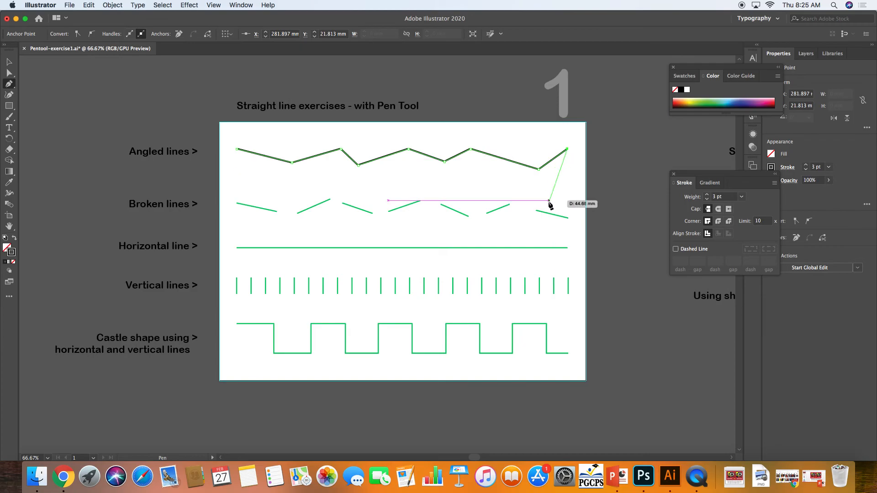
pyautogui.press('super')
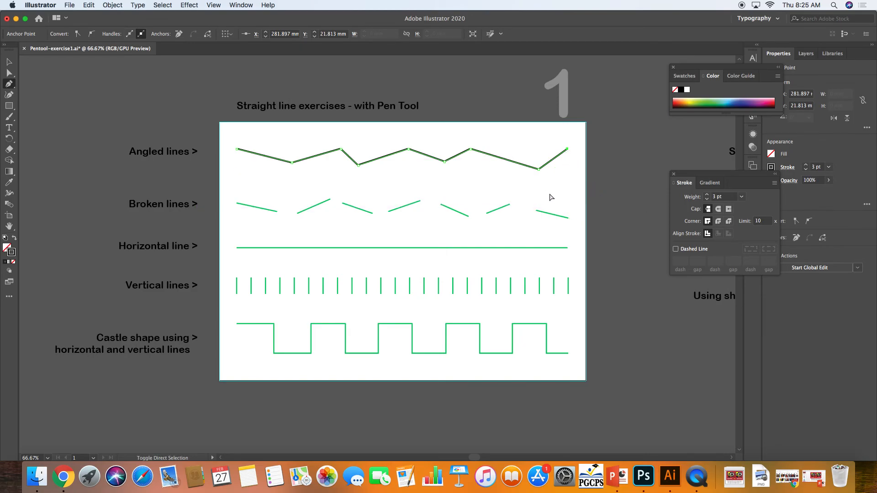
pyautogui.keyDown('super'); pyautogui.click(550, 198); pyautogui.keyUp('super')
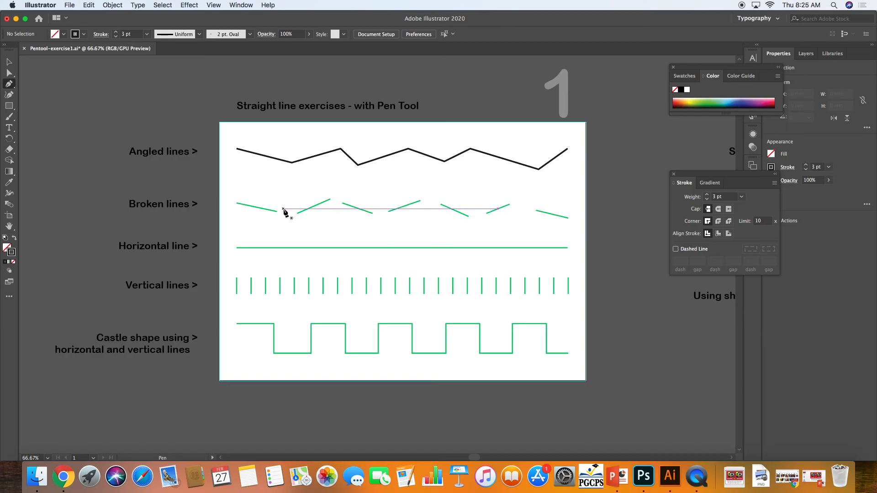
# Trace the first dash of the Broken lines guide with the Pen tool and end the path
pyautogui.click(236, 203)
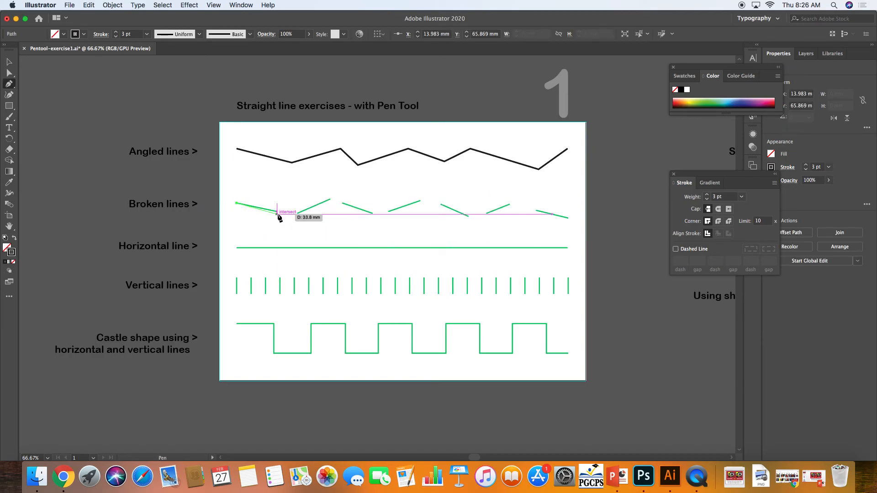
pyautogui.click(277, 211)
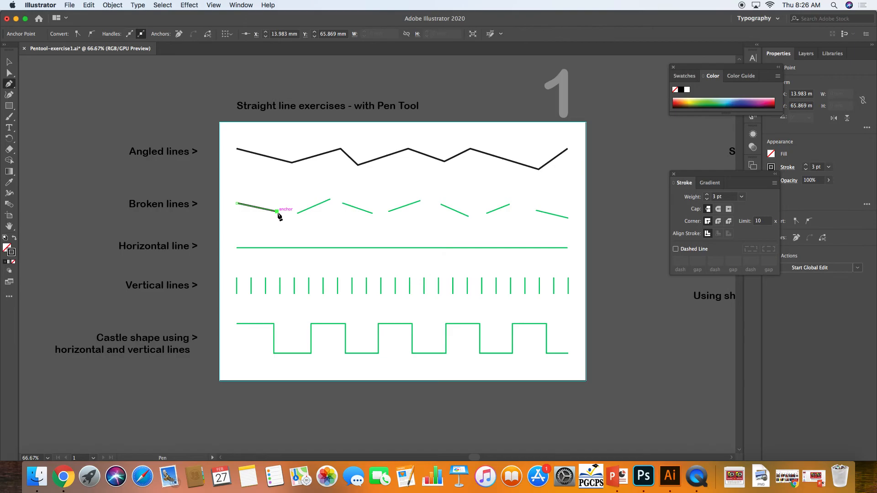
pyautogui.press('super')
pyautogui.press('super')
pyautogui.keyDown('super'); pyautogui.click(289, 236); pyautogui.keyUp('super')
# Trace the second and third dashes of the Broken lines guide as separate open paths
pyautogui.click(297, 213)
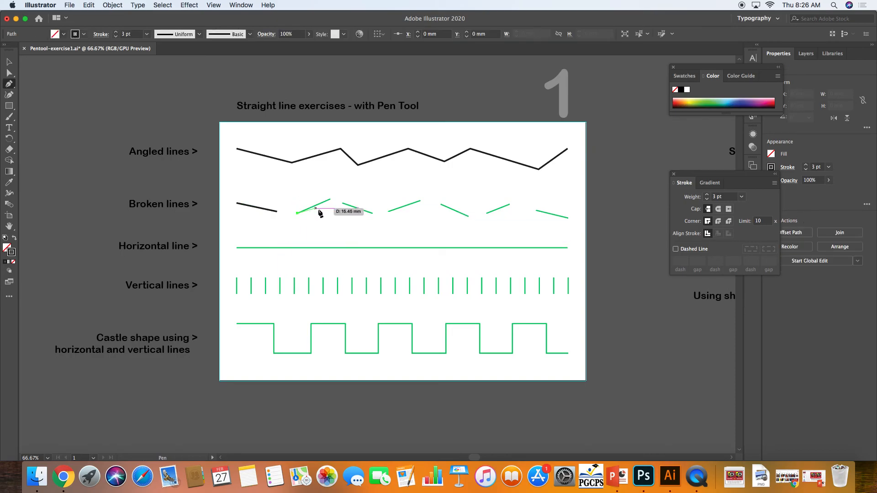
pyautogui.click(330, 199)
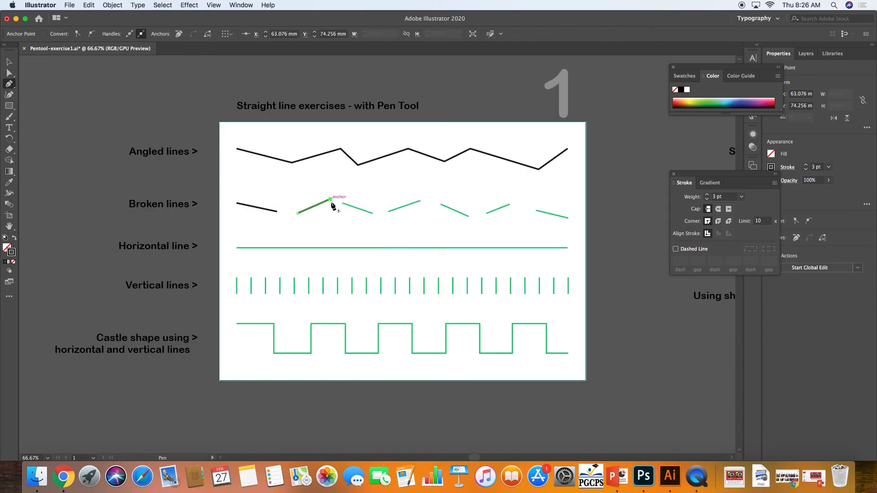
pyautogui.keyDown('super'); pyautogui.click(340, 217); pyautogui.keyUp('super')
pyautogui.click(342, 203)
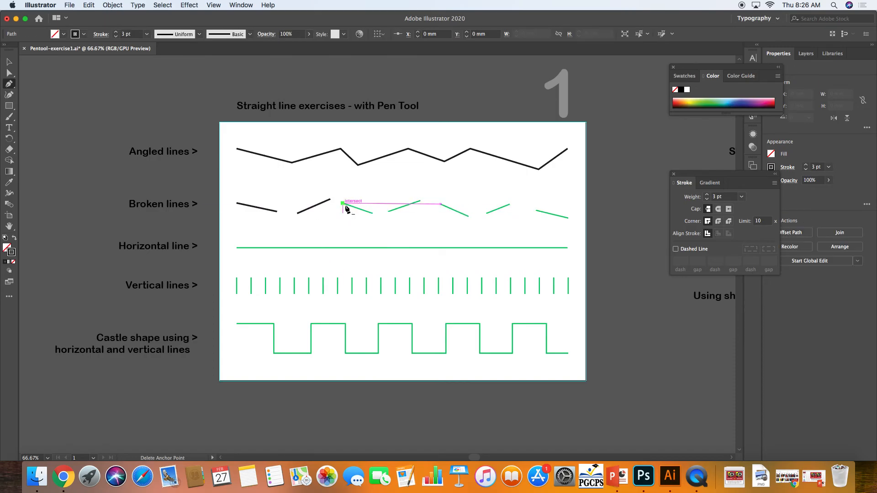
pyautogui.click(371, 212)
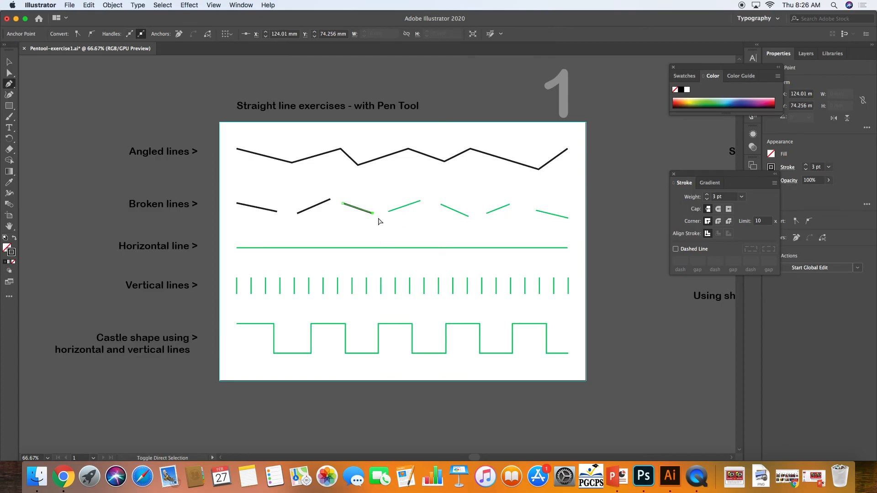
pyautogui.keyDown('super'); pyautogui.click(384, 219); pyautogui.keyUp('super')
# Trace the fourth and fifth dashes of the Broken lines guide as separate paths, ending the last one with the Selection tool
pyautogui.click(388, 212)
pyautogui.click(420, 201)
pyautogui.keyDown('super'); pyautogui.click(432, 213); pyautogui.keyUp('super')
pyautogui.click(439, 204)
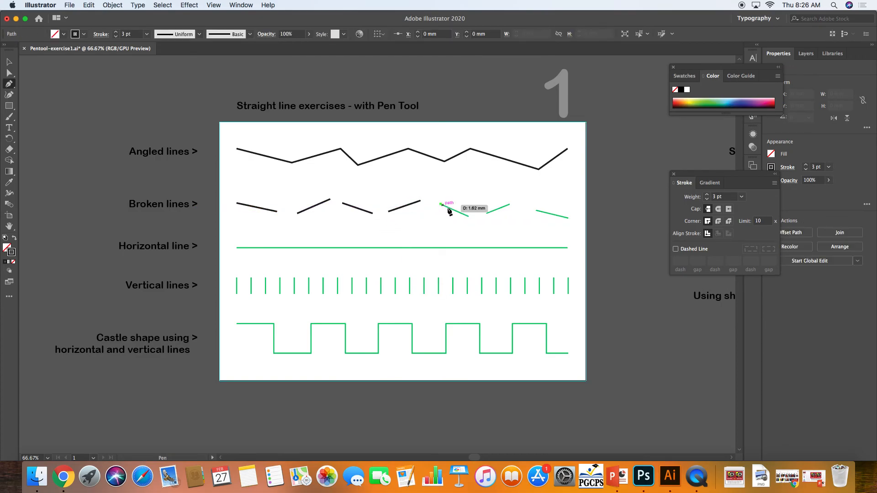
pyautogui.click(468, 216)
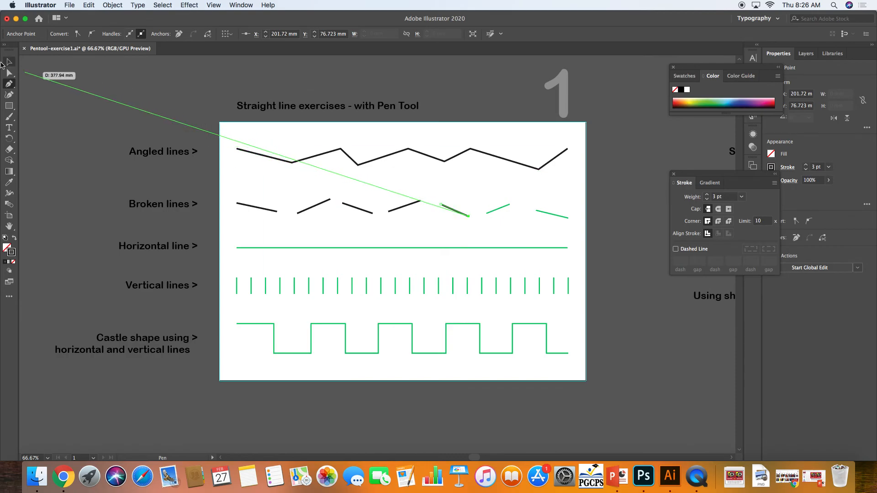
pyautogui.click(8, 63)
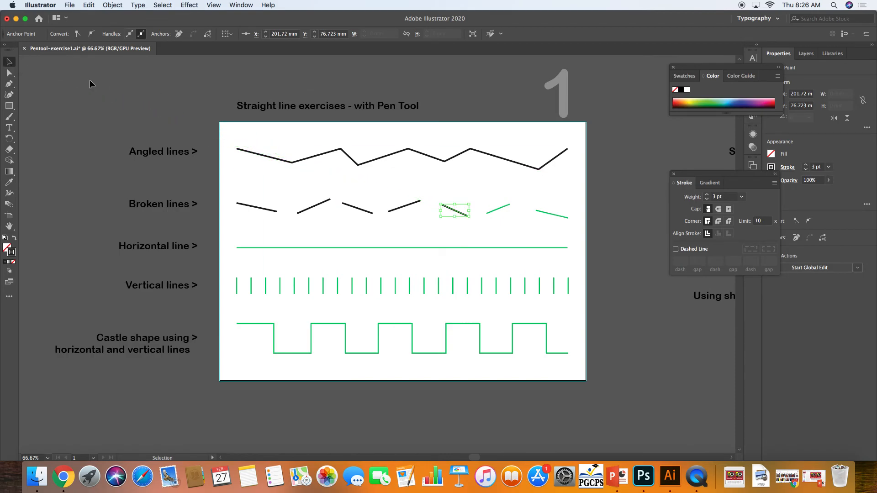
# Trace the sixth and seventh dashes of the Broken lines guide with the Pen tool as separate open paths
pyautogui.click(9, 84)
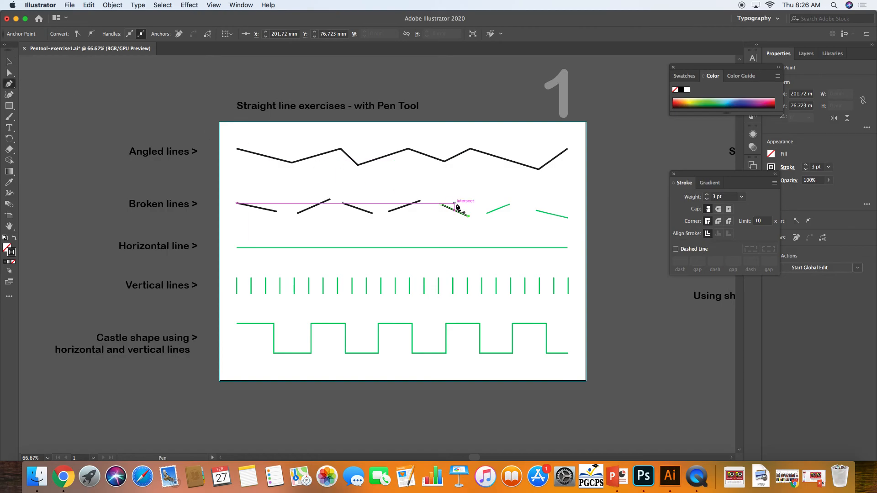
pyautogui.click(486, 215)
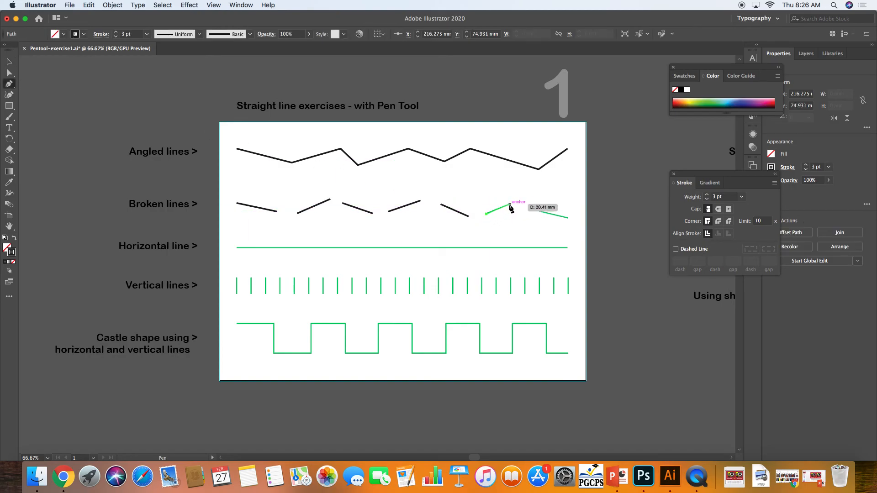
pyautogui.click(510, 204)
pyautogui.click(10, 62)
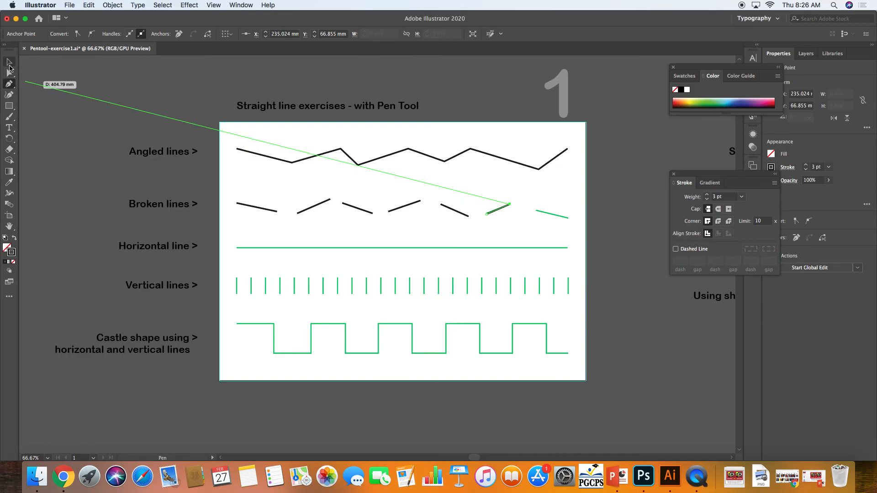
pyautogui.click(10, 83)
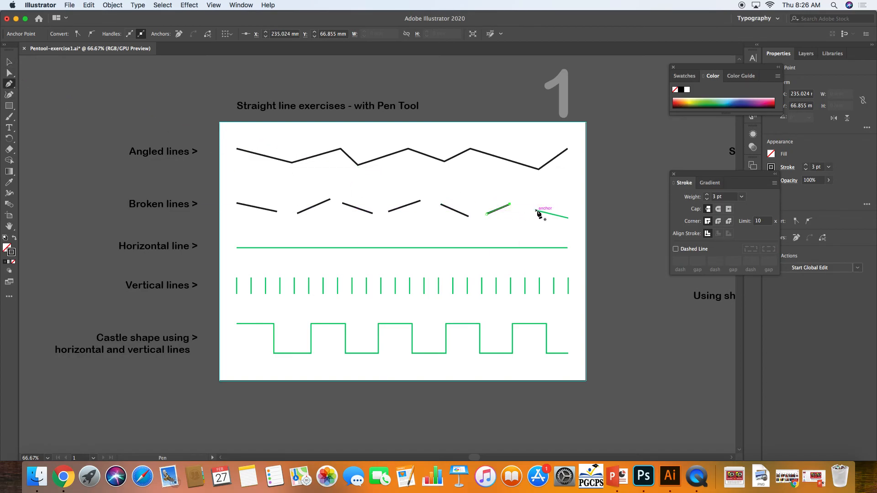
pyautogui.click(567, 219)
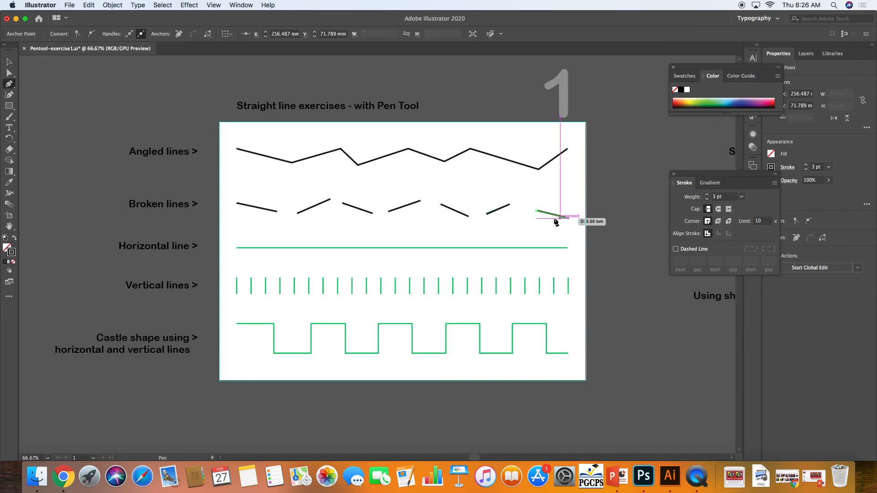
pyautogui.click(8, 63)
# Trace the Horizontal line guide from end to end with the Pen tool and end the path
pyautogui.click(9, 84)
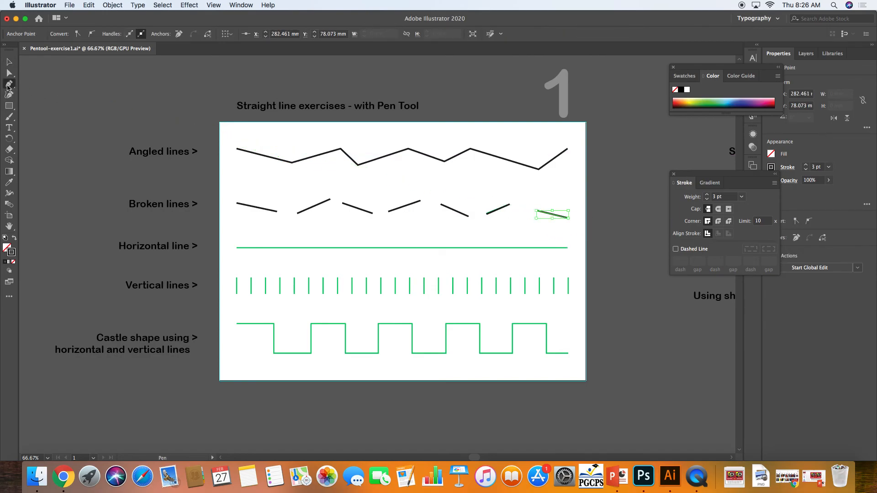
pyautogui.click(236, 248)
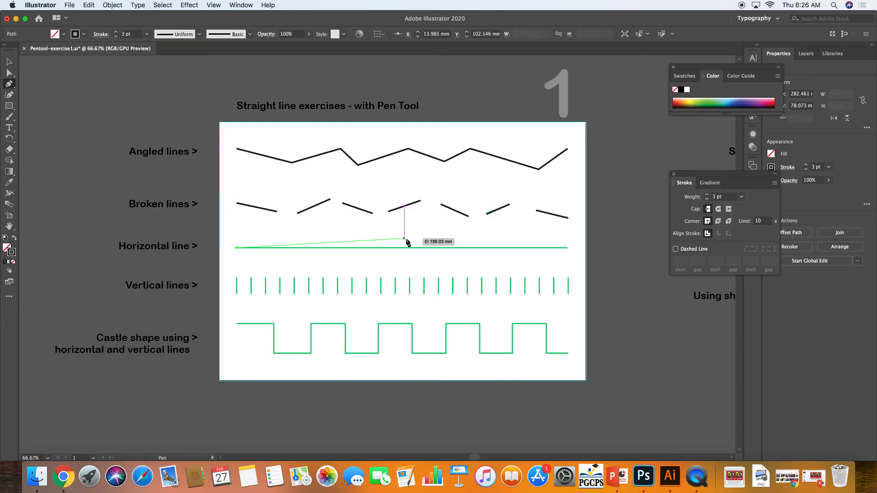
pyautogui.click(567, 248)
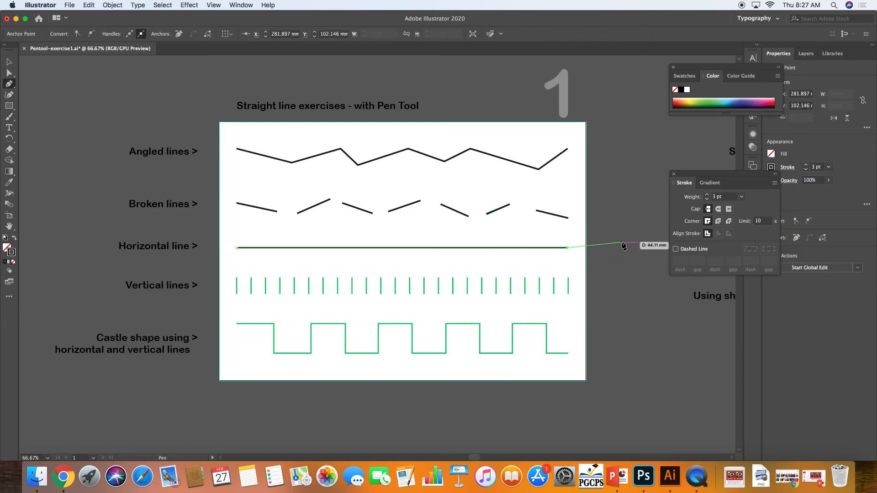
pyautogui.keyDown('super'); pyautogui.click(622, 243); pyautogui.keyUp('super')
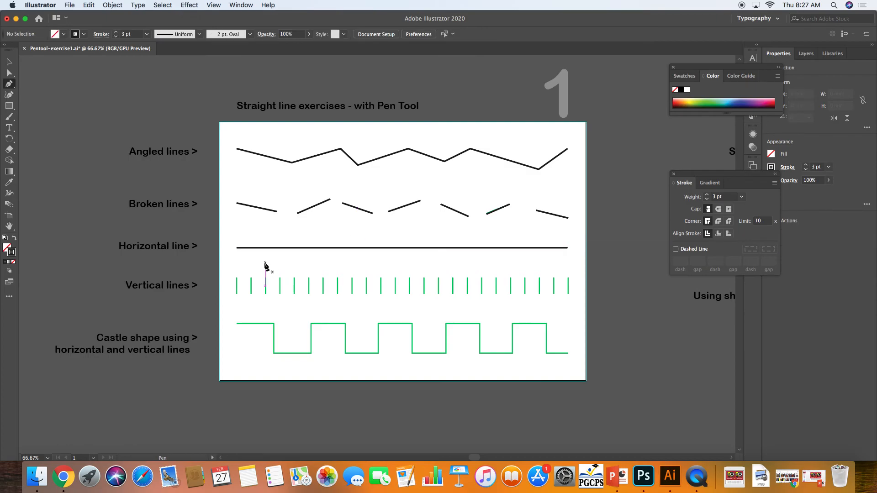
# Trace the first and second Vertical lines guides from top to bottom as separate open paths
pyautogui.click(237, 277)
pyautogui.click(236, 293)
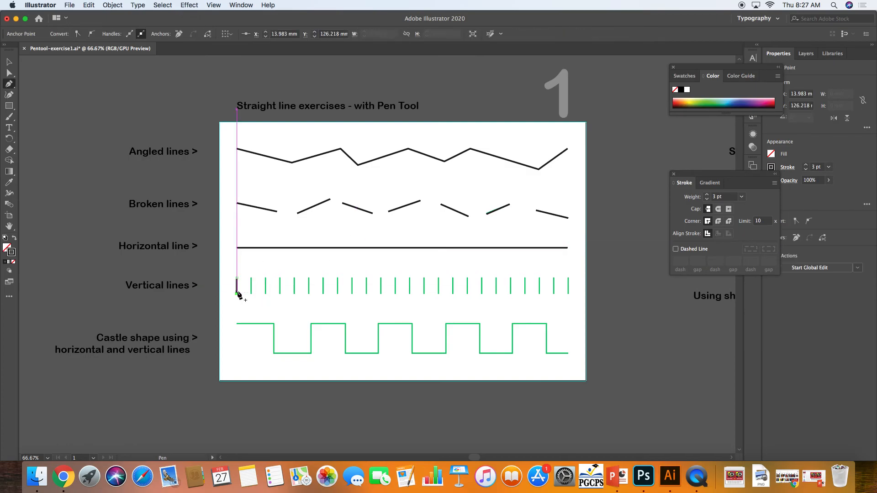
pyautogui.keyDown('super'); pyautogui.click(214, 288); pyautogui.keyUp('super')
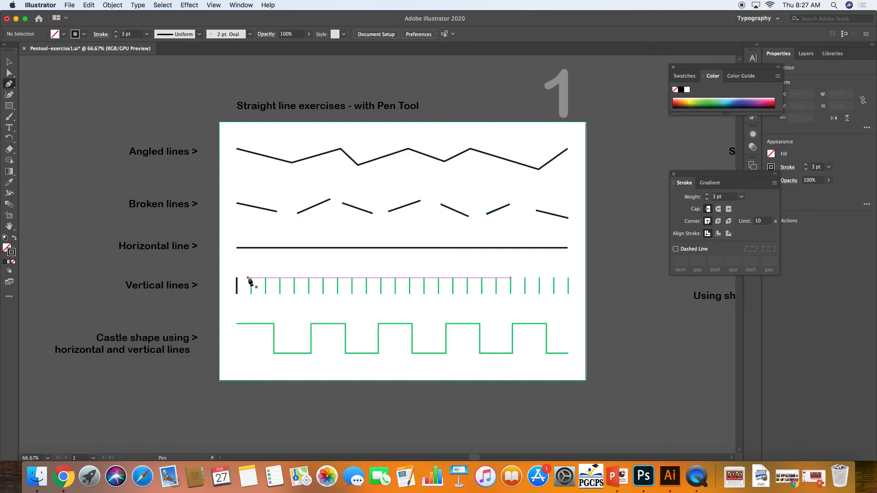
pyautogui.click(250, 277)
pyautogui.click(251, 293)
pyautogui.keyDown('super'); pyautogui.click(258, 291); pyautogui.keyUp('super')
# Trace the third and fourth Vertical lines guides as separate open paths
pyautogui.click(265, 277)
pyautogui.click(265, 294)
pyautogui.keyDown('super'); pyautogui.click(292, 287); pyautogui.keyUp('super')
pyautogui.click(280, 277)
pyautogui.click(280, 293)
pyautogui.keyDown('super'); pyautogui.click(289, 290); pyautogui.keyUp('super')
# Trace the fifth and sixth Vertical lines guides as separate open paths
pyautogui.click(293, 277)
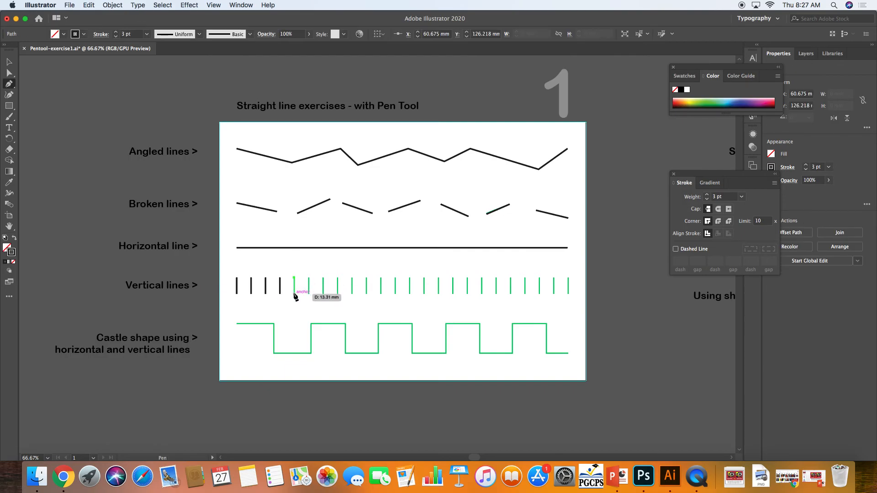
pyautogui.click(294, 293)
pyautogui.keyDown('super'); pyautogui.click(307, 289); pyautogui.keyUp('super')
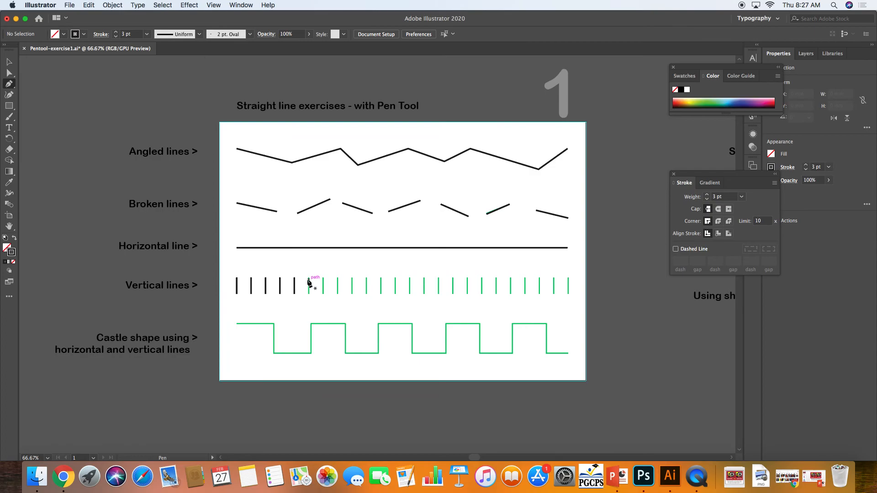
pyautogui.click(309, 277)
pyautogui.click(310, 293)
pyautogui.keyDown('super'); pyautogui.click(322, 296); pyautogui.keyUp('super')
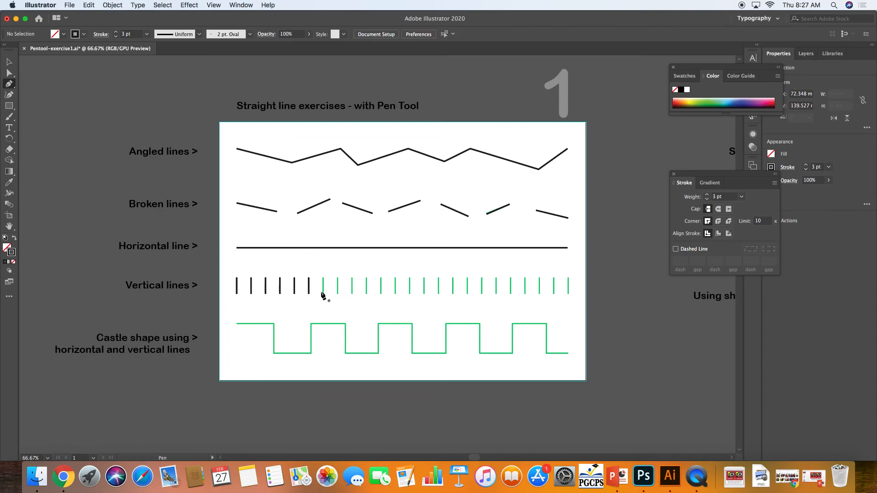
# Trace the seventh and eighth Vertical lines guides as separate open paths
pyautogui.click(322, 278)
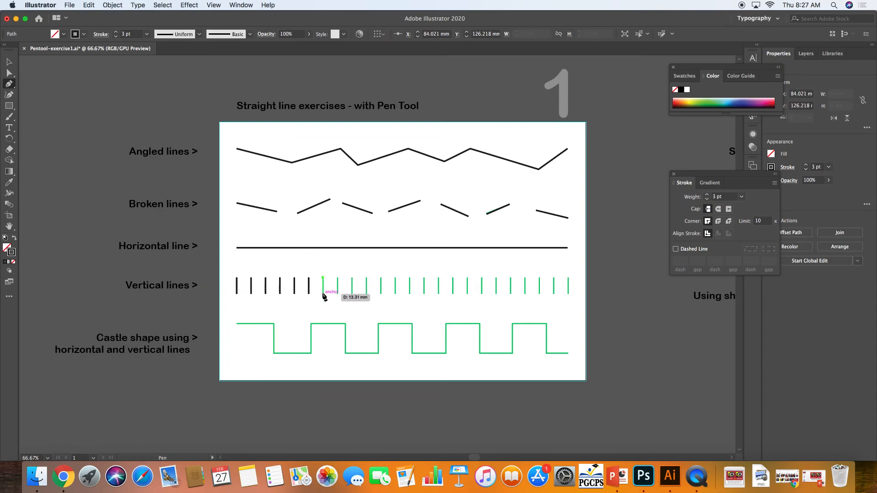
pyautogui.click(323, 294)
pyautogui.keyDown('super'); pyautogui.click(338, 287); pyautogui.keyUp('super')
pyautogui.click(338, 277)
pyautogui.click(338, 294)
pyautogui.keyDown('super'); pyautogui.click(349, 287); pyautogui.keyUp('super')
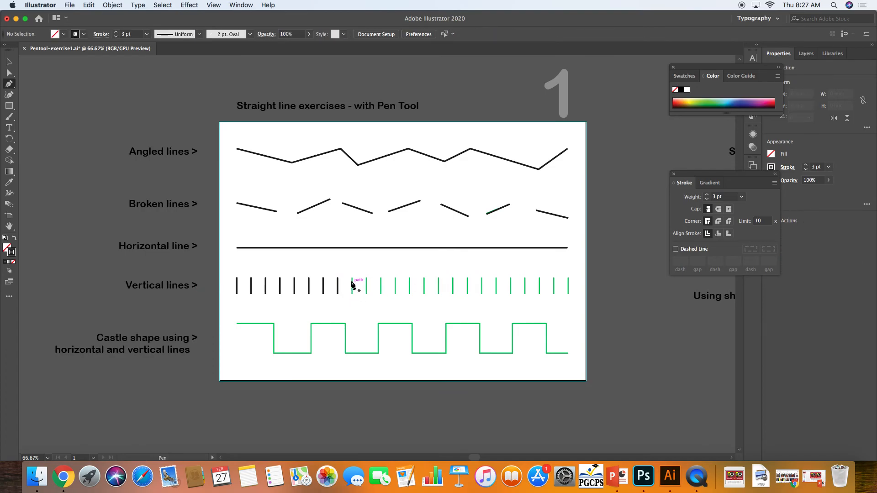
# Trace the ninth and tenth Vertical lines guides as separate open paths
pyautogui.click(352, 278)
pyautogui.click(352, 294)
pyautogui.keyDown('super'); pyautogui.click(365, 286); pyautogui.keyUp('super')
pyautogui.click(367, 278)
pyautogui.click(366, 294)
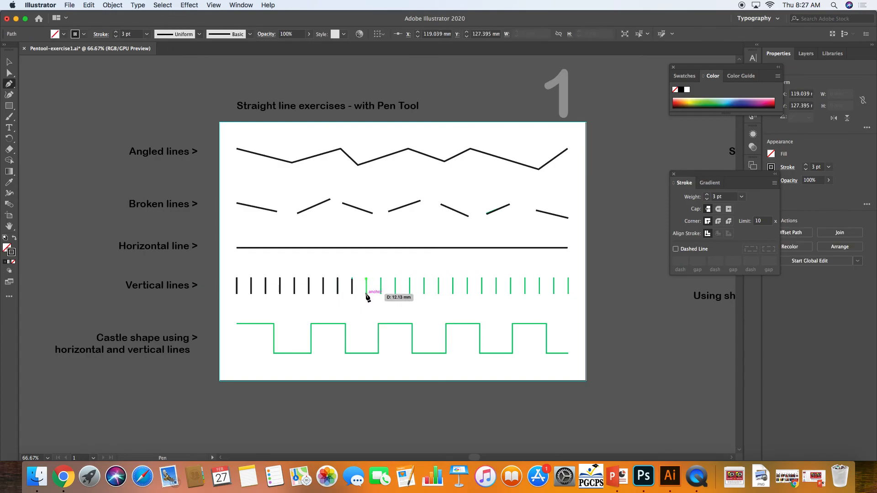
pyautogui.keyDown('super'); pyautogui.click(361, 291); pyautogui.keyUp('super')
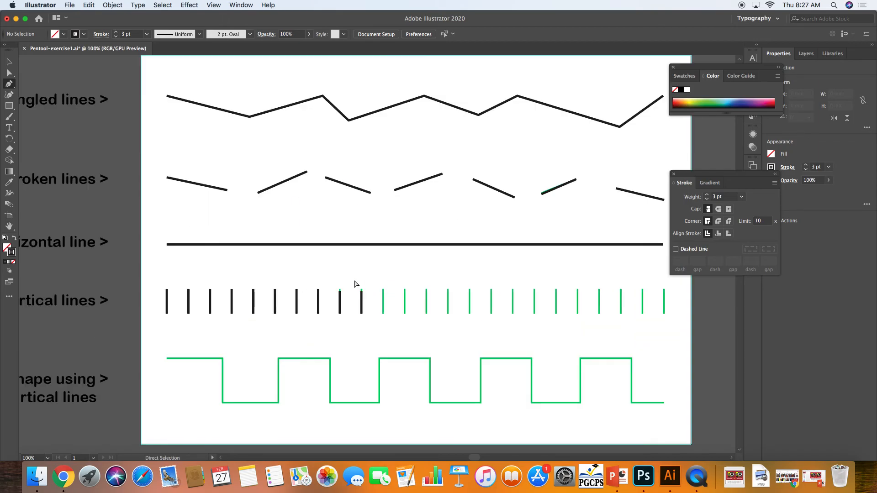
# Examine up close how well the traced vertical lines cover their green guides
pyautogui.press('super+equal')
pyautogui.press('super+equal')
pyautogui.press('super+equal')
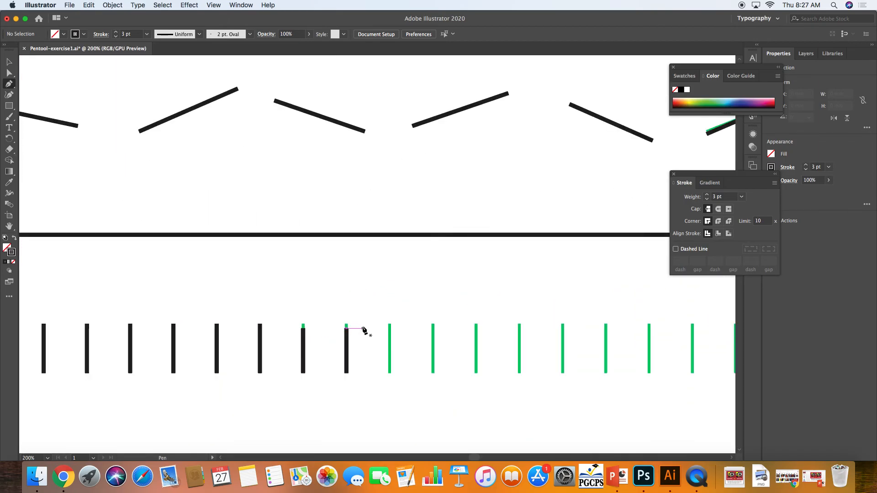
pyautogui.press('super+minus')
pyautogui.press('super+minus')
pyautogui.press('super+minus')
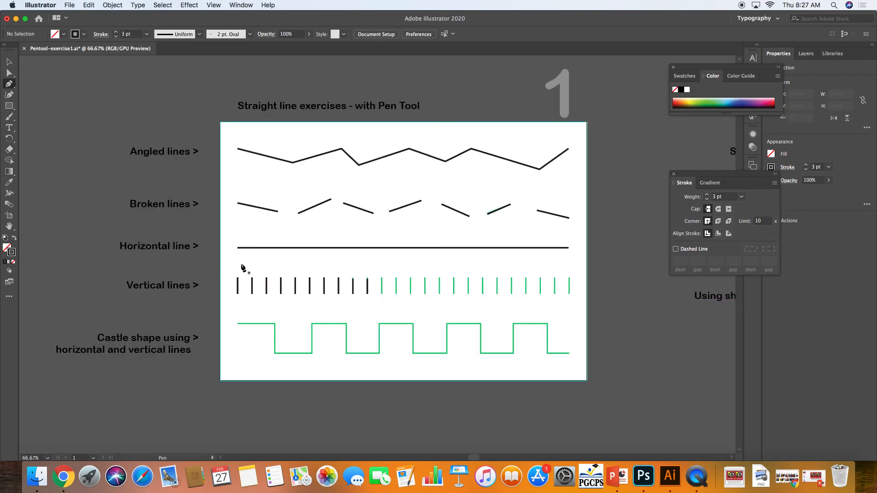
# On artboard 2, trace the first Semi-balanced curves guide with the Pen tool, shaping the curve at its end anchor, and end the path
pyautogui.press('space')
pyautogui.hscroll(15, 349, 245)
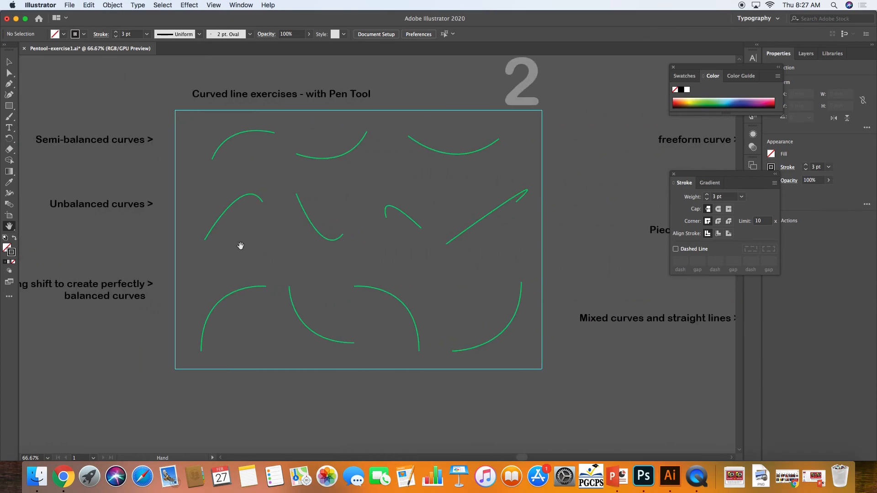
pyautogui.press('super+1')
pyautogui.press('super+minus')
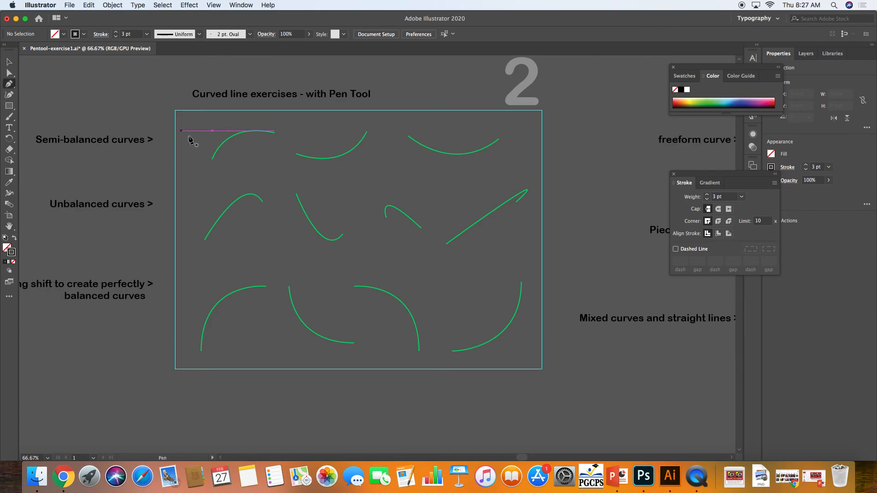
pyautogui.click(213, 160)
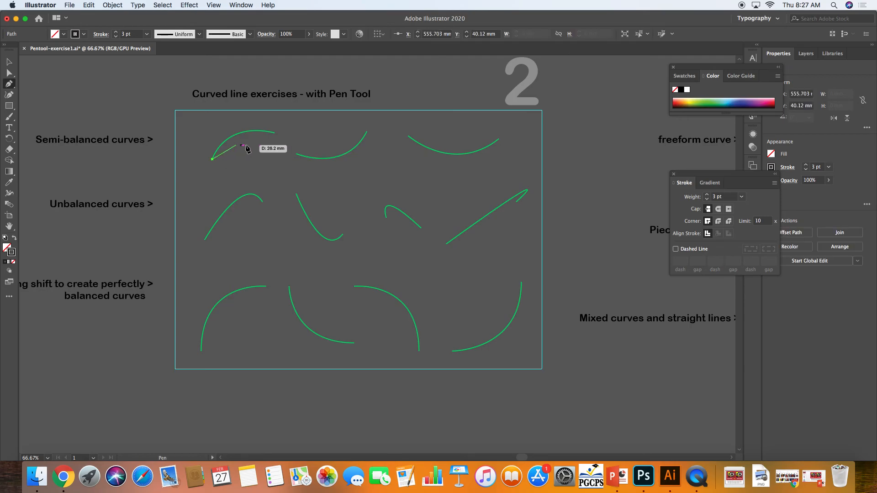
pyautogui.click(274, 133)
pyautogui.moveTo(303, 147); pyautogui.dragTo(325, 145)
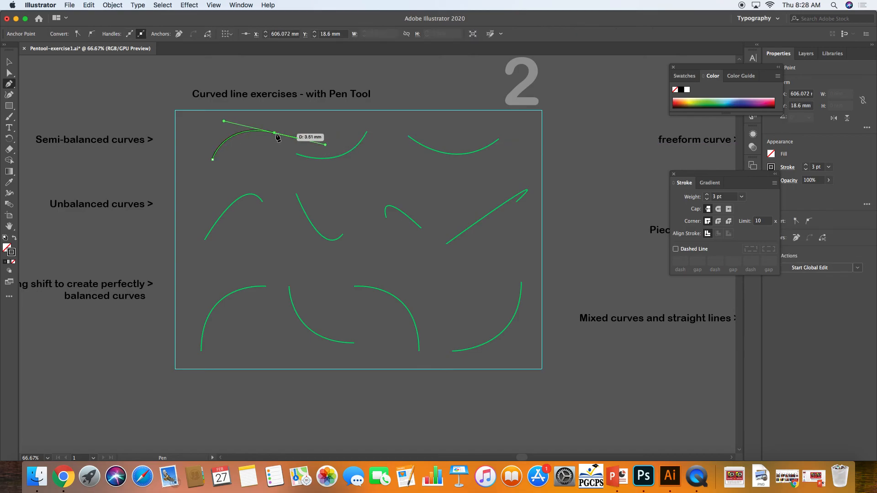
pyautogui.press('super')
pyautogui.keyDown('super'); pyautogui.click(299, 156); pyautogui.keyUp('super')
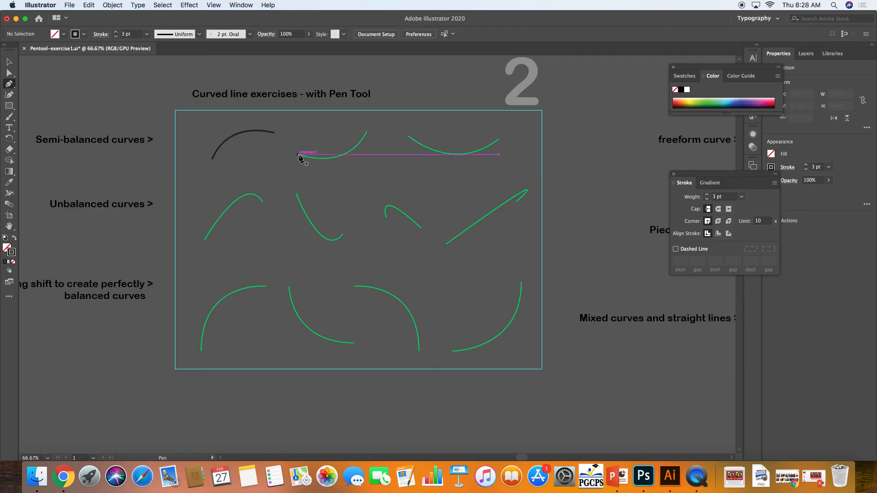
# Trace the second and third Semi-balanced curves guides as separate open paths, pulling handles from each end anchor to match the bend
pyautogui.click(298, 155)
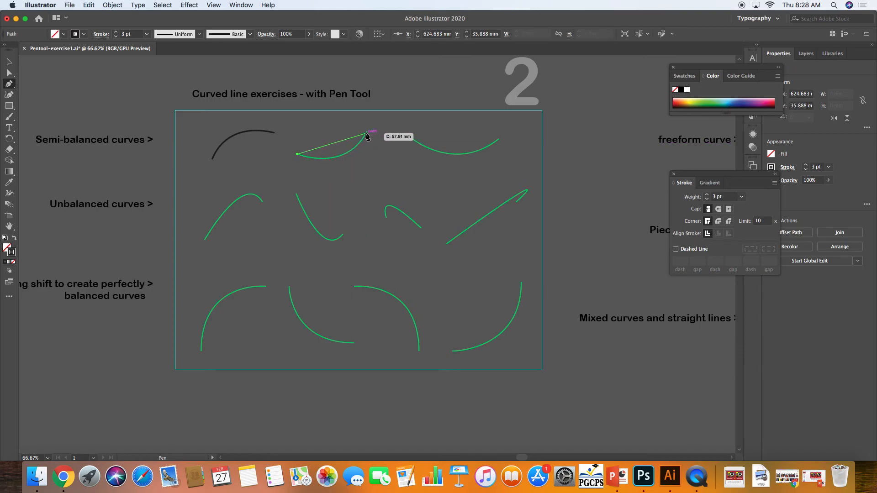
pyautogui.moveTo(367, 132); pyautogui.dragTo(389, 90)
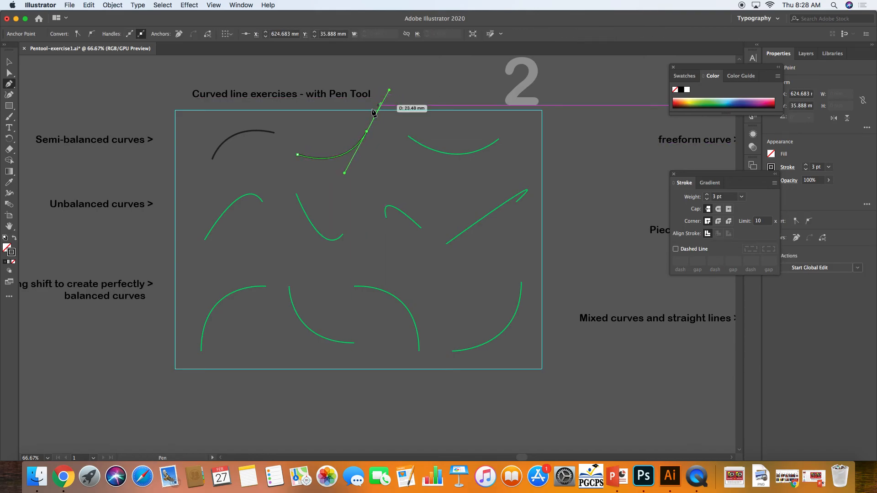
pyautogui.keyDown('super'); pyautogui.click(344, 121); pyautogui.keyUp('super')
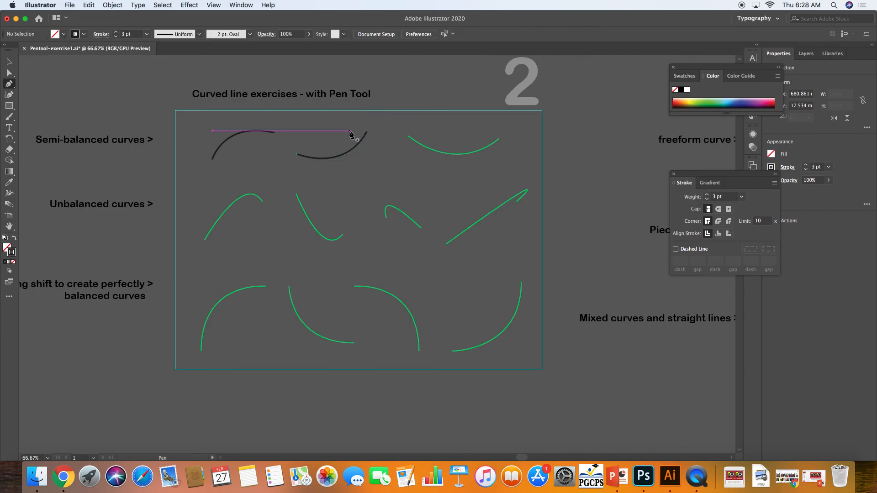
pyautogui.click(408, 136)
pyautogui.moveTo(498, 139); pyautogui.dragTo(545, 104)
pyautogui.keyDown('super'); pyautogui.click(529, 124); pyautogui.keyUp('super')
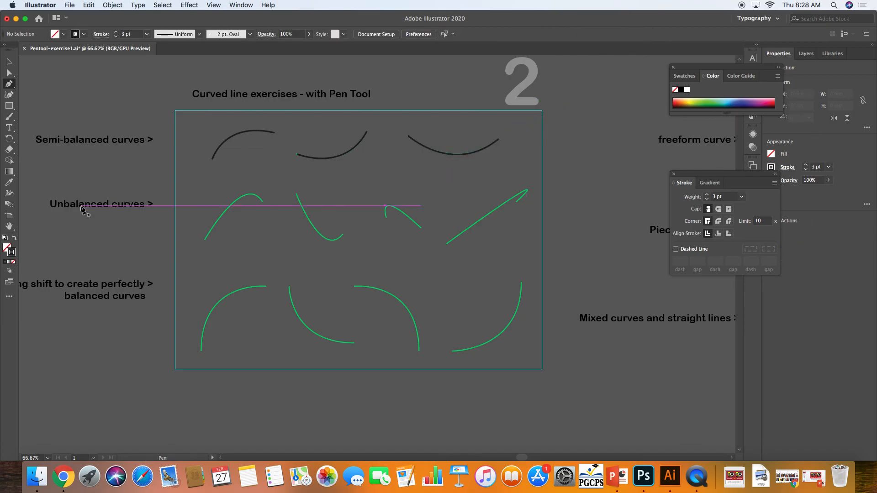
# Set the fill color for new paths to white
pyautogui.doubleClick(11, 249)
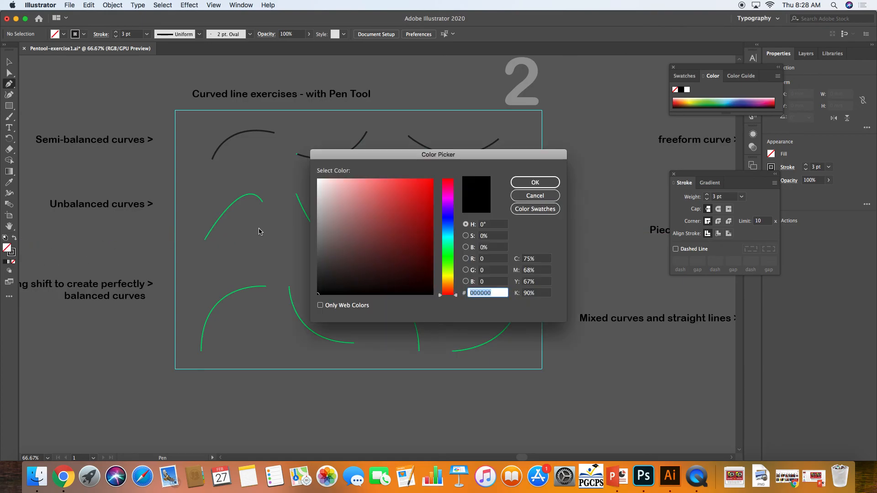
pyautogui.moveTo(383, 198); pyautogui.dragTo(313, 175)
pyautogui.click(535, 182)
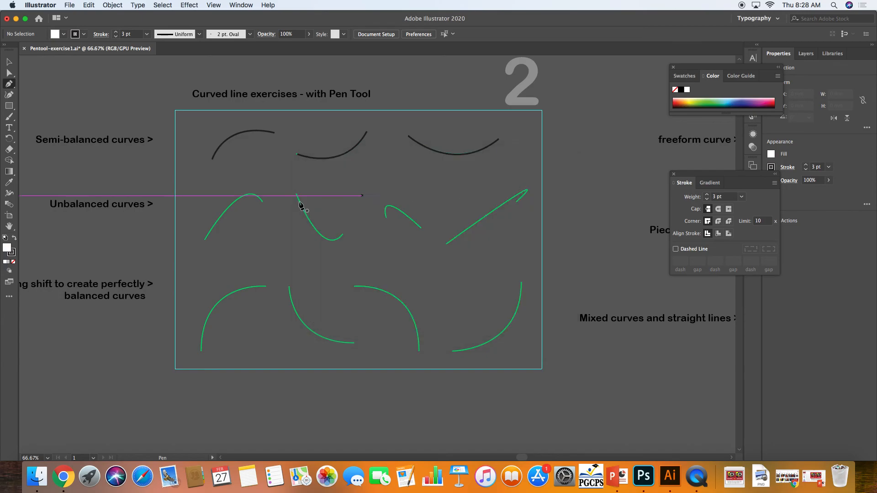
# Trace the first Unbalanced curves guide, set the path's fill to none, and end it as an open path
pyautogui.click(204, 239)
pyautogui.moveTo(263, 202); pyautogui.dragTo(281, 233)
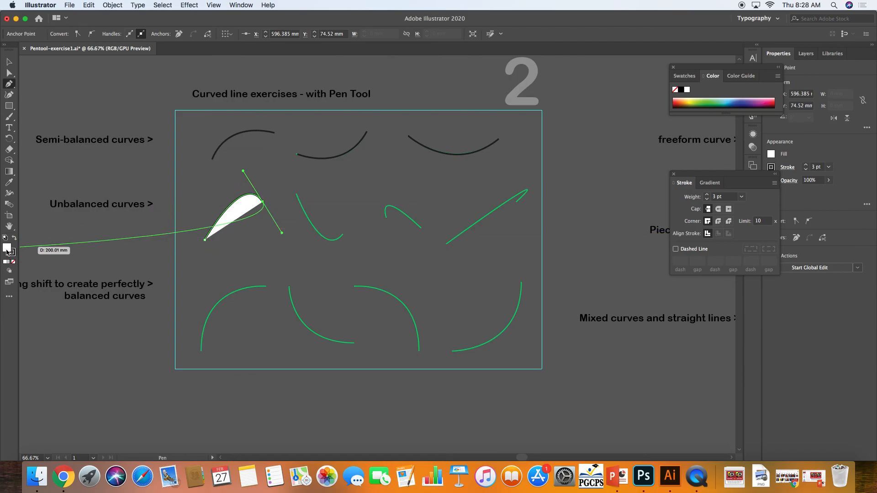
pyautogui.click(13, 263)
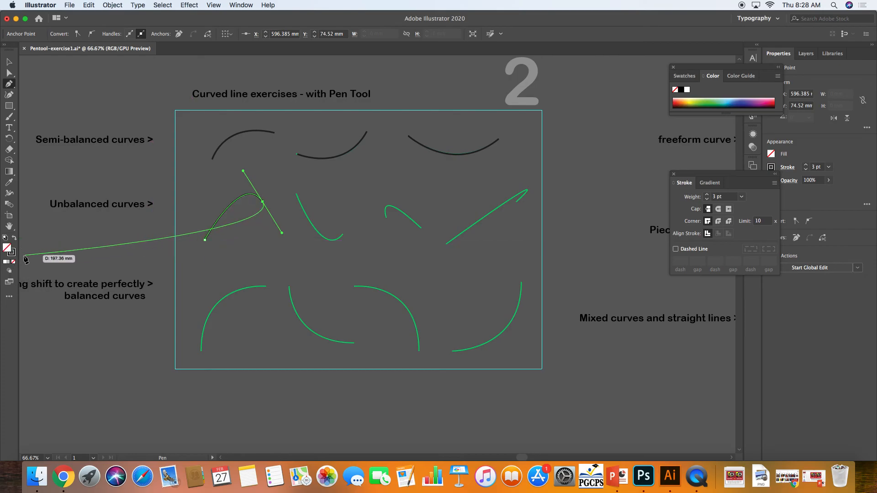
pyautogui.press('Escape')
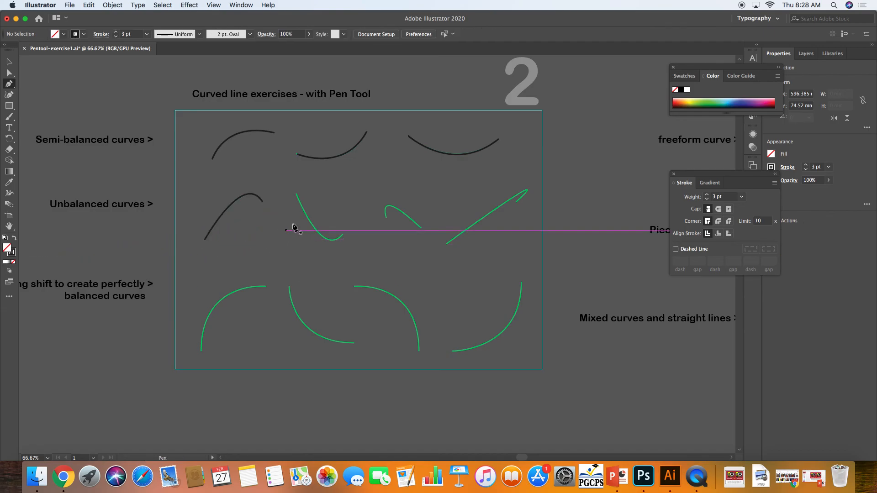
# Trace the second and third Unbalanced curves guides as separate open paths, pulling handles from each end anchor to match the bend
pyautogui.click(296, 194)
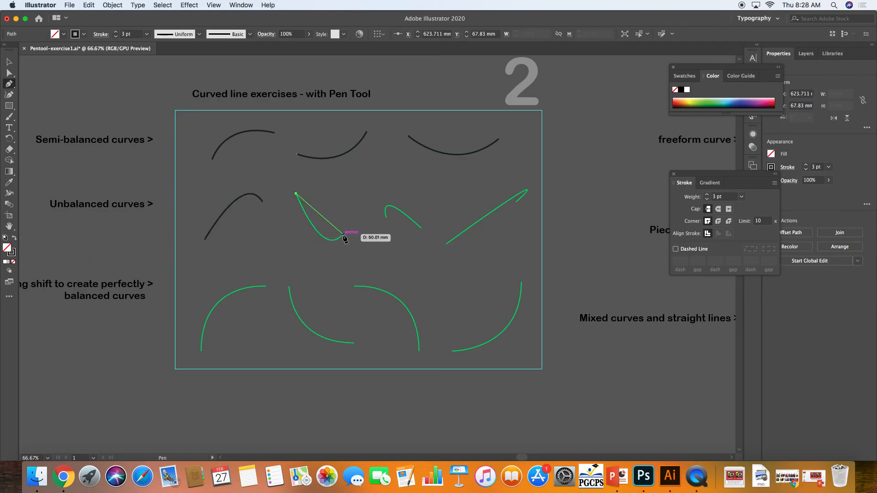
pyautogui.moveTo(343, 235); pyautogui.dragTo(364, 207)
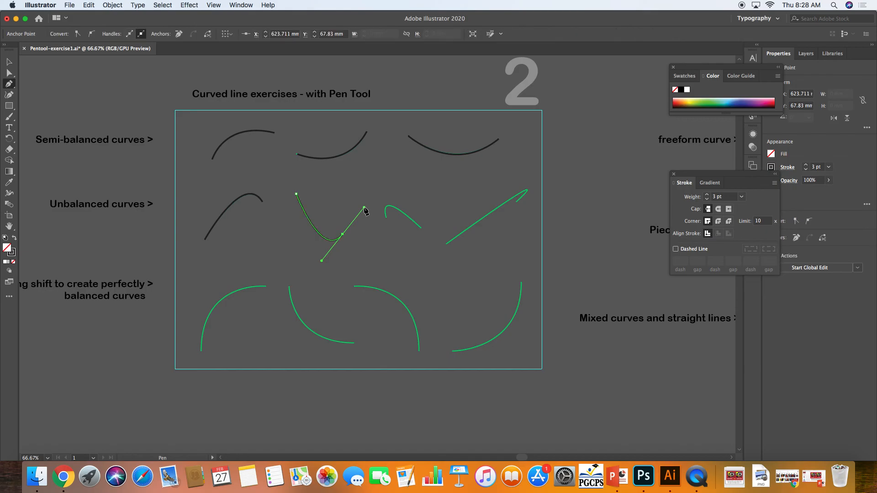
pyautogui.keyDown('super'); pyautogui.click(397, 225); pyautogui.keyUp('super')
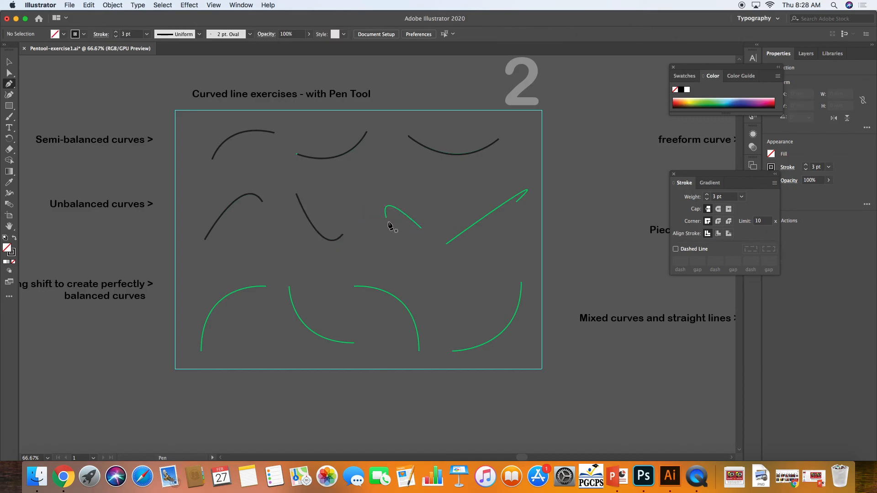
pyautogui.click(386, 219)
pyautogui.moveTo(421, 228); pyautogui.dragTo(467, 271)
pyautogui.keyDown('super'); pyautogui.click(458, 268); pyautogui.keyUp('super')
# Move on to the Multiple-point curves exercises on artboard 3 with the Pen tool active
pyautogui.press('h')
pyautogui.moveTo(428, 212); pyautogui.dragTo(287, 215)
pyautogui.moveTo(356, 217); pyautogui.dragTo(180, 221)
pyautogui.moveTo(304, 222); pyautogui.dragTo(166, 230)
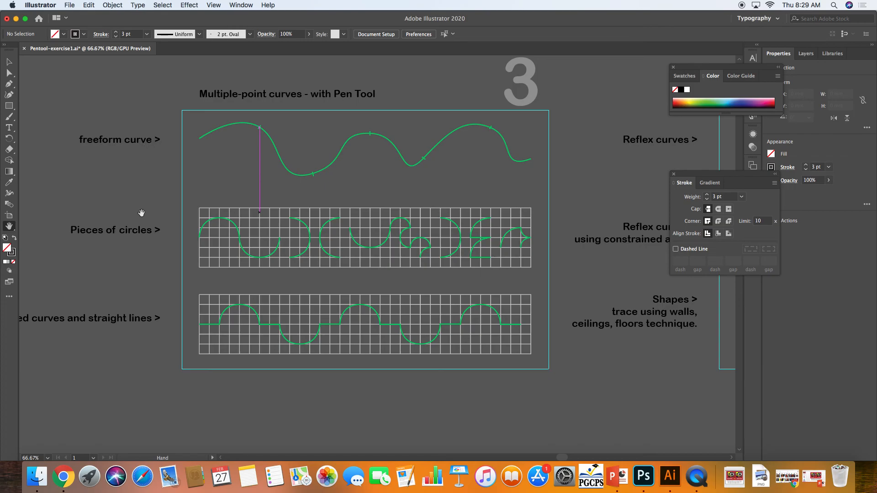
pyautogui.click(9, 84)
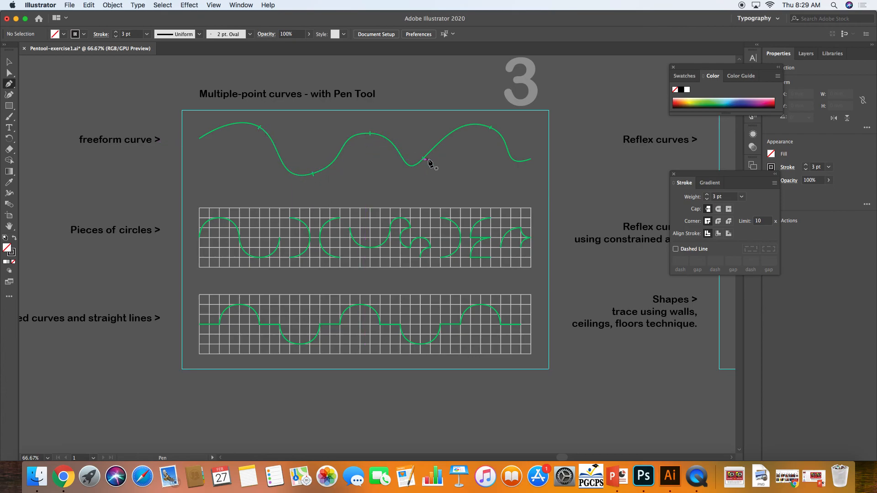
pyautogui.click(199, 138)
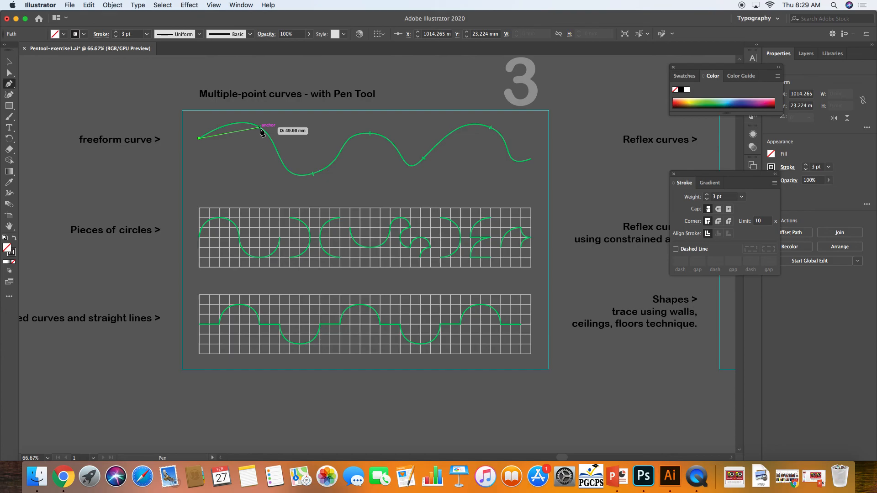
pyautogui.click(259, 129)
pyautogui.click(272, 141)
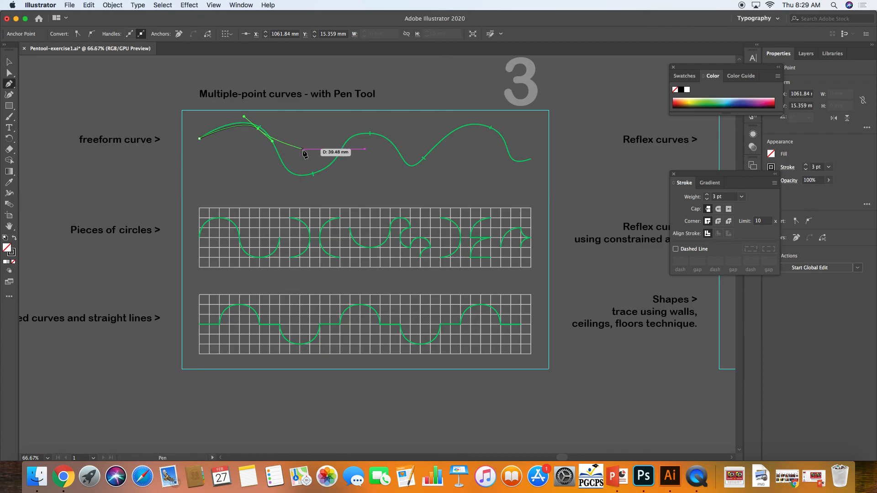
pyautogui.press('super')
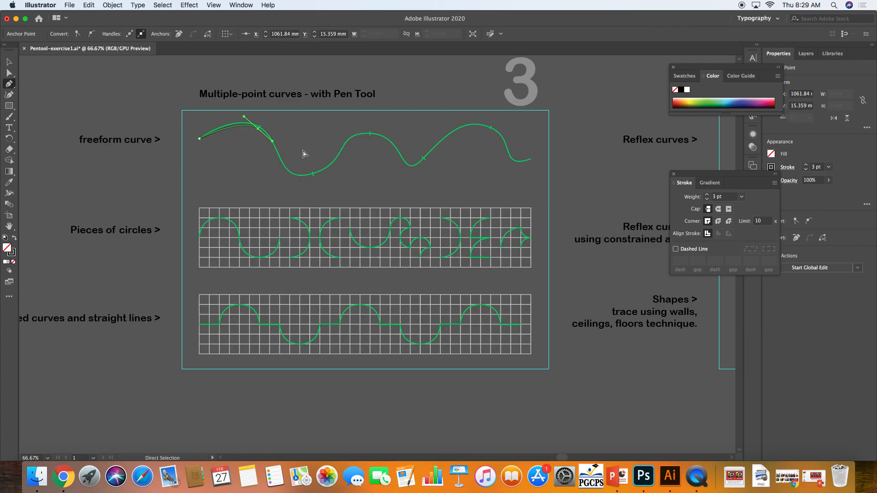
pyautogui.press('super+z')
pyautogui.press('super+z')
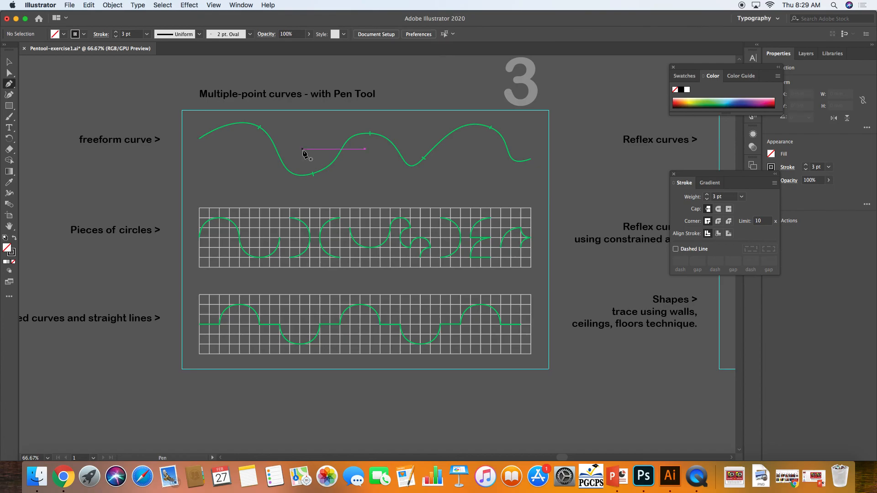
pyautogui.click(199, 138)
pyautogui.moveTo(260, 127); pyautogui.dragTo(286, 141)
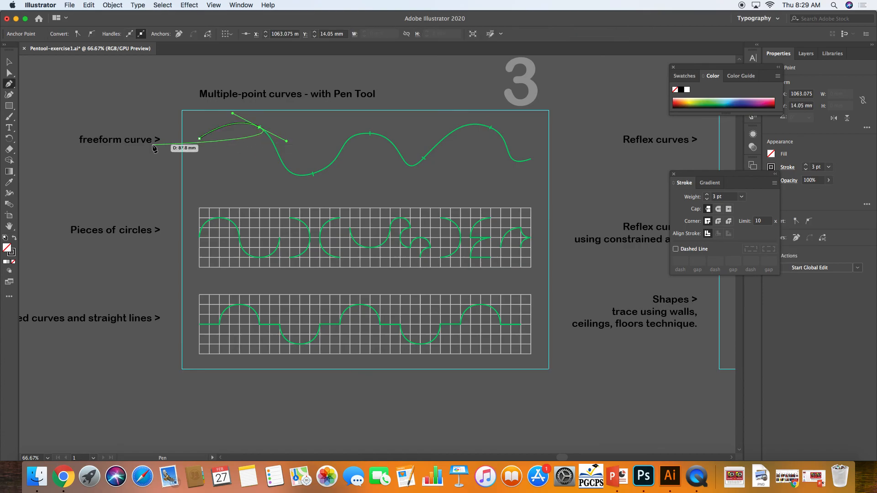
pyautogui.press('super+z')
pyautogui.press('super+z')
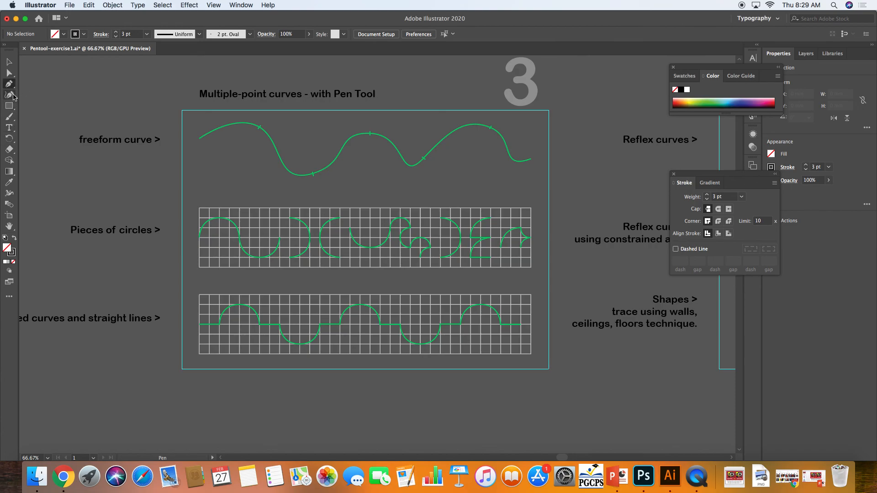
# Trace the first segment of the freeform curve guide, then try removing it with the Eraser tool and clear what is left
pyautogui.click(199, 137)
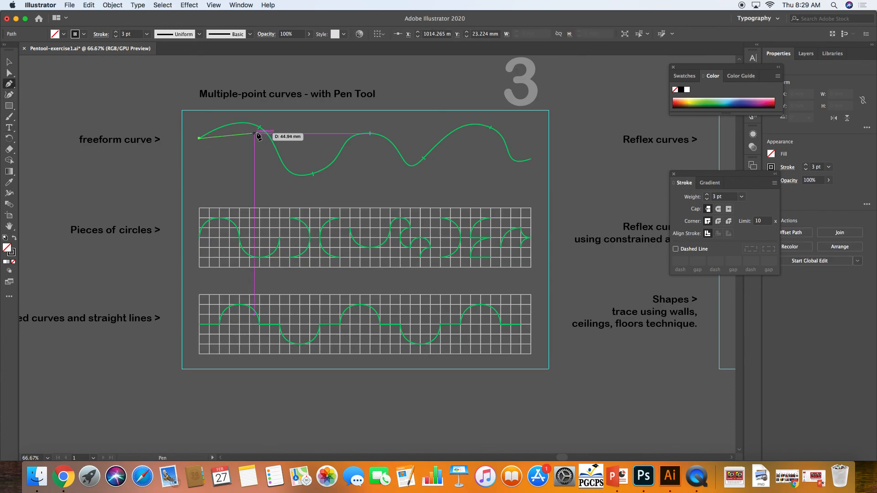
pyautogui.moveTo(259, 128); pyautogui.dragTo(284, 142)
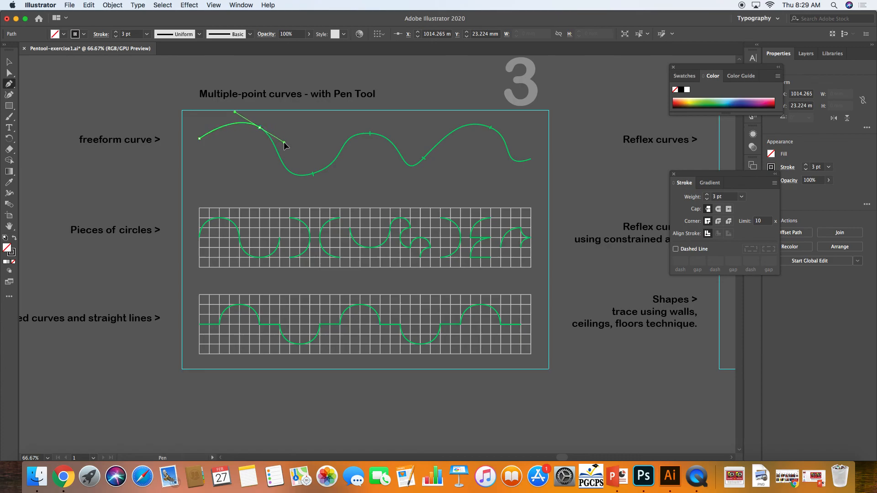
pyautogui.click(11, 153)
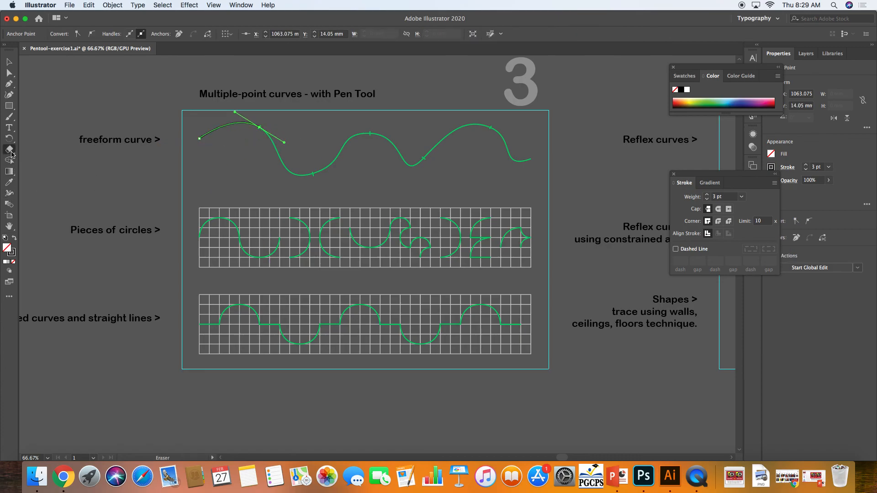
pyautogui.moveTo(215, 132)
pyautogui.mouseDown()
pyautogui.moveTo(269, 133)
pyautogui.moveTo(212, 118)
pyautogui.moveTo(261, 126)
pyautogui.mouseUp()
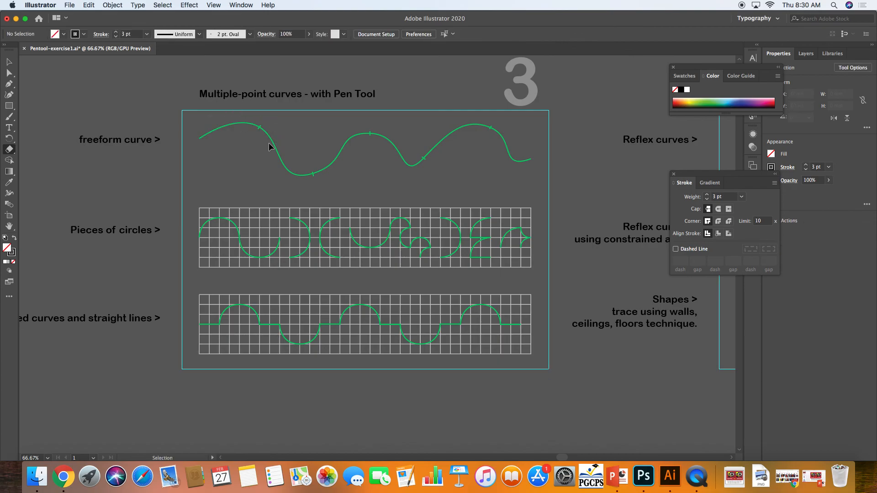
pyautogui.press('super+z')
pyautogui.moveTo(262, 127)
pyautogui.mouseDown()
pyautogui.moveTo(208, 123)
pyautogui.moveTo(222, 127)
pyautogui.mouseUp()
pyautogui.click(212, 132)
pyautogui.press('v')
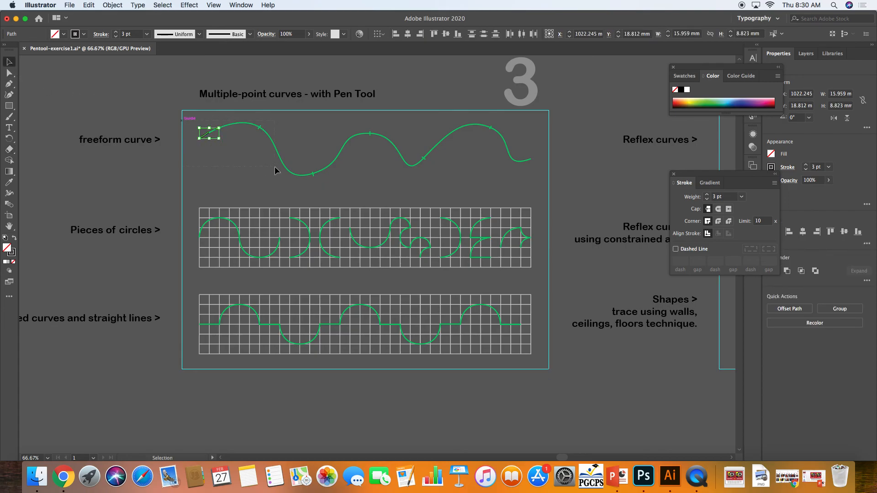
pyautogui.click(274, 166)
# Retrace the freeform curve's first segment with a longer handle at the first marked anchor, then undo the segment
pyautogui.click(9, 83)
pyautogui.click(199, 137)
pyautogui.moveTo(259, 127); pyautogui.dragTo(292, 145)
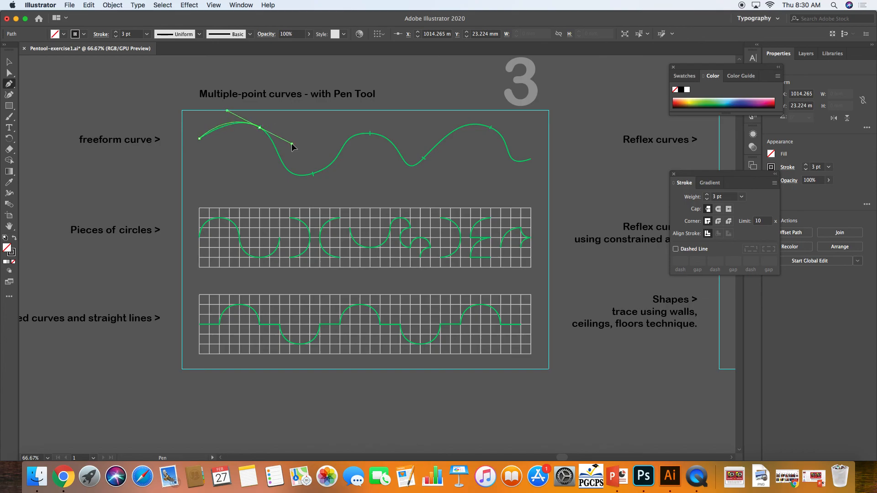
pyautogui.press('cmd+z')
pyautogui.press('super+shift+z')
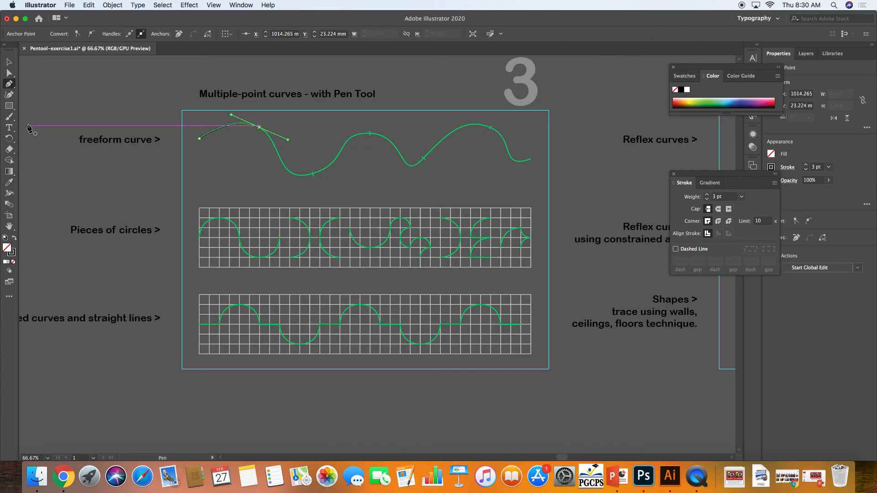
pyautogui.press('super+z')
pyautogui.press('super+z')
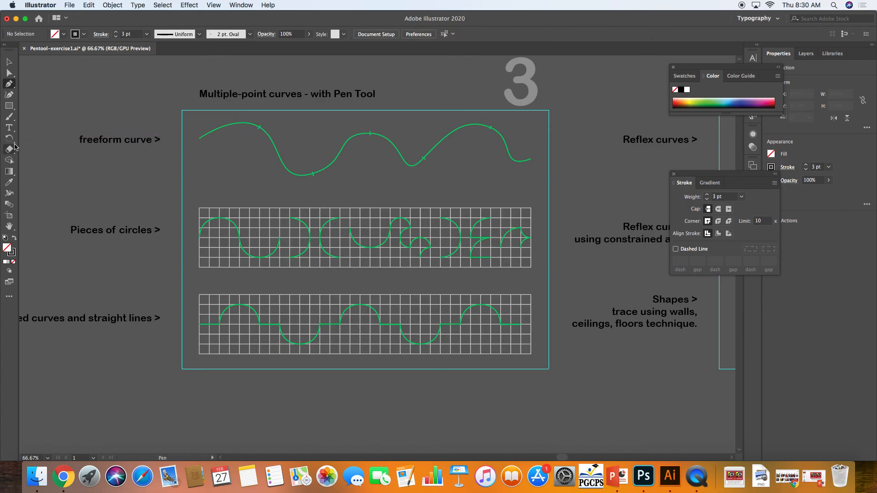
# Trace the freeform curve guide from its start through the marked anchors to the fifth mark, shaping handles at each, and end the path
pyautogui.click(199, 138)
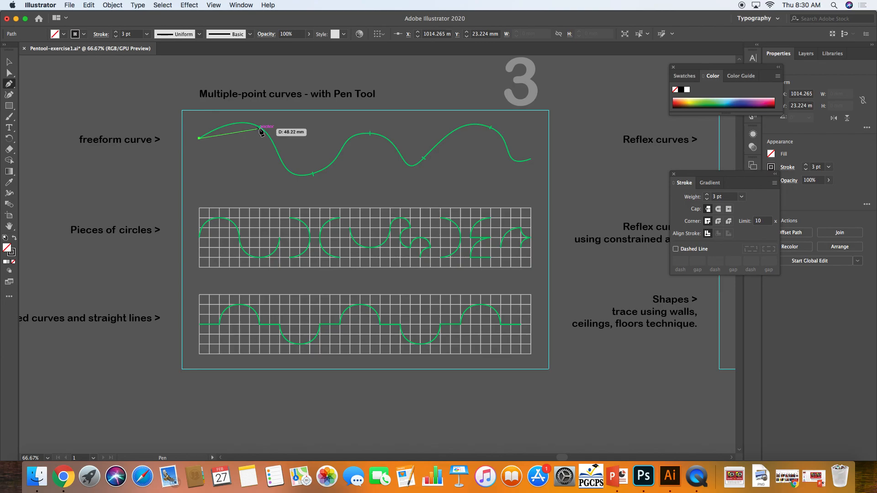
pyautogui.moveTo(260, 128); pyautogui.dragTo(399, 137)
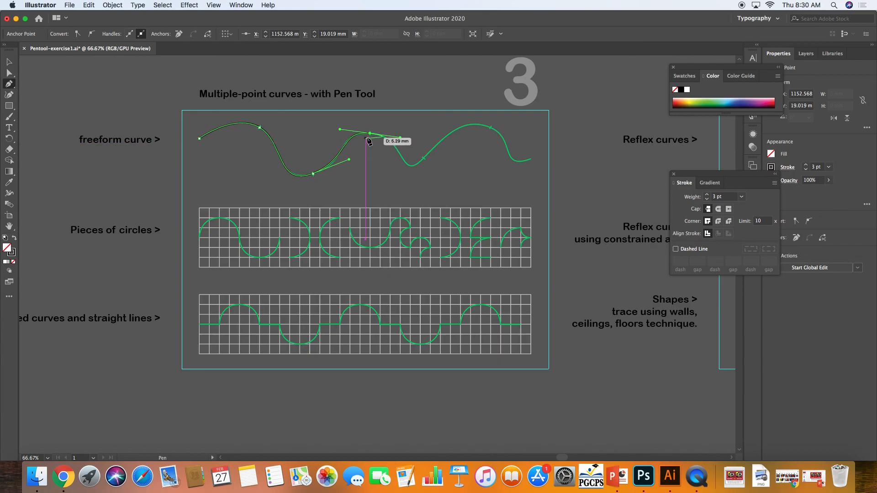
pyautogui.moveTo(424, 159)
pyautogui.mouseDown()
pyautogui.moveTo(441, 132)
pyautogui.moveTo(447, 140)
pyautogui.moveTo(441, 133)
pyautogui.mouseUp()
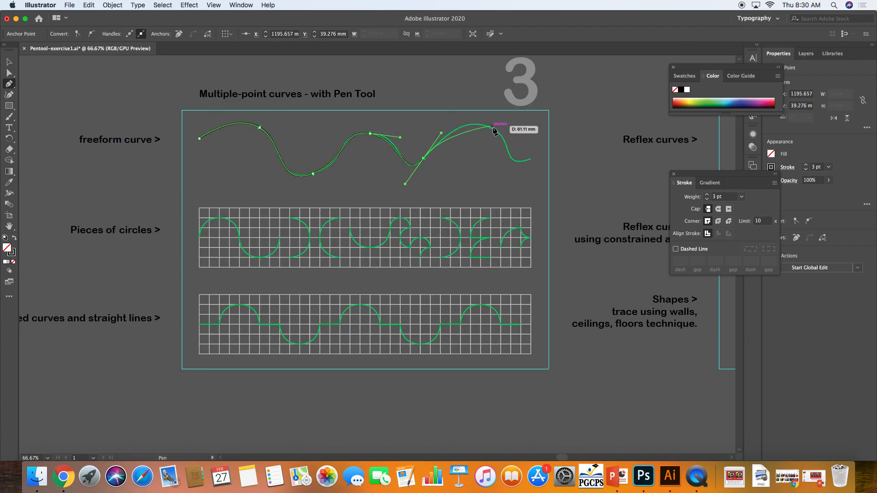
pyautogui.moveTo(490, 128); pyautogui.dragTo(510, 143)
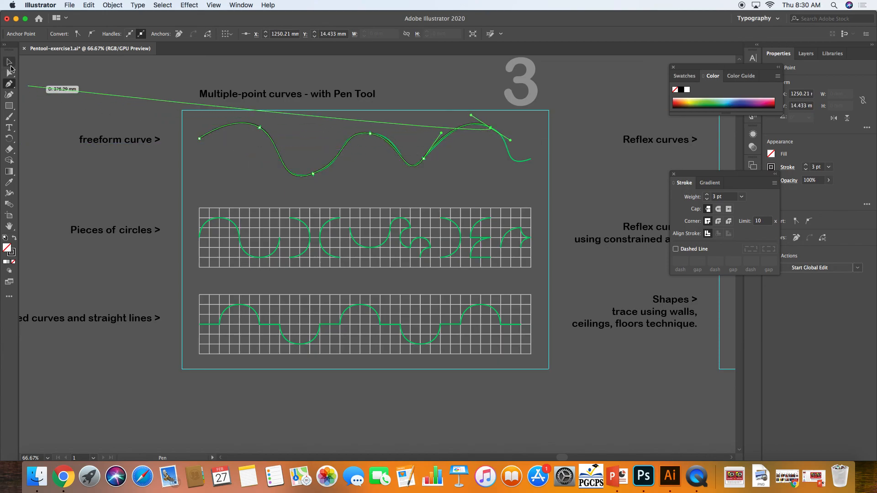
pyautogui.keyDown('super'); pyautogui.click(225, 94); pyautogui.keyUp('super')
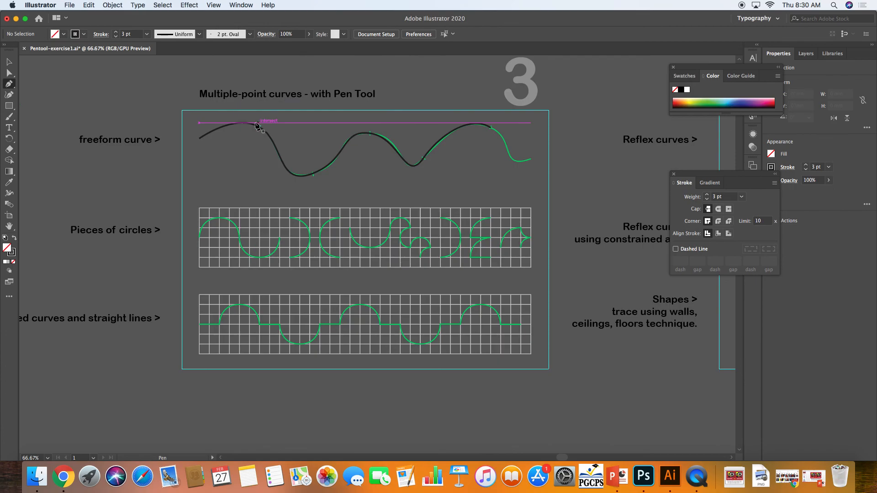
# Trace the first Pieces of circles guide, the S-shaped wave, with smooth anchors at its crest and trough, and end the path
pyautogui.click(200, 238)
pyautogui.moveTo(220, 218); pyautogui.dragTo(240, 238)
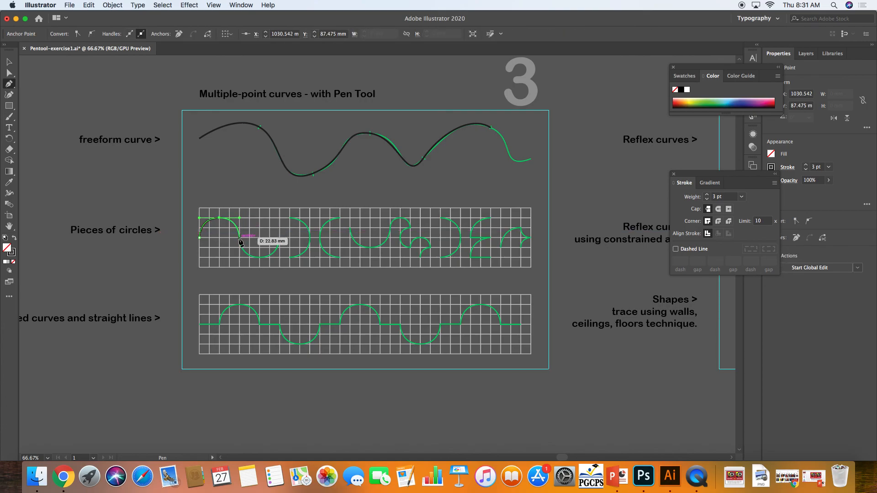
pyautogui.moveTo(259, 258); pyautogui.dragTo(280, 259)
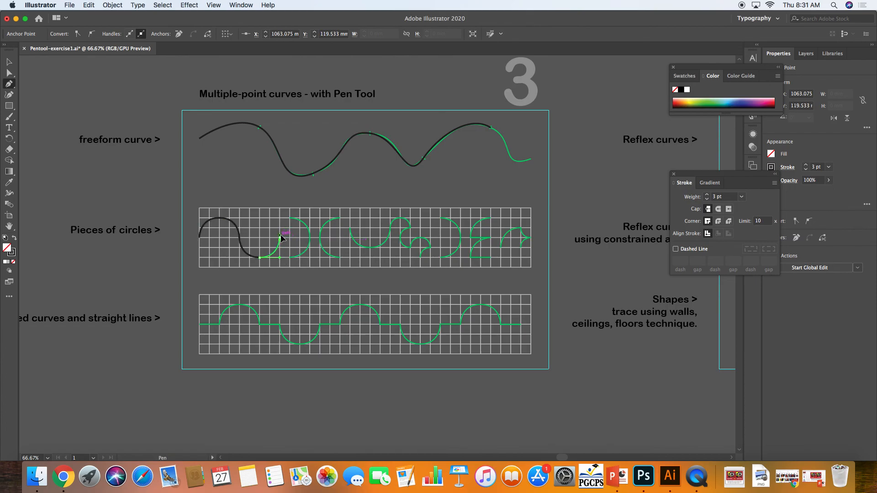
pyautogui.moveTo(280, 238); pyautogui.dragTo(310, 259)
pyautogui.press('Escape')
# Trace the second Pieces of circles guide, the half circle bulging right, as a separate open path
pyautogui.click(290, 218)
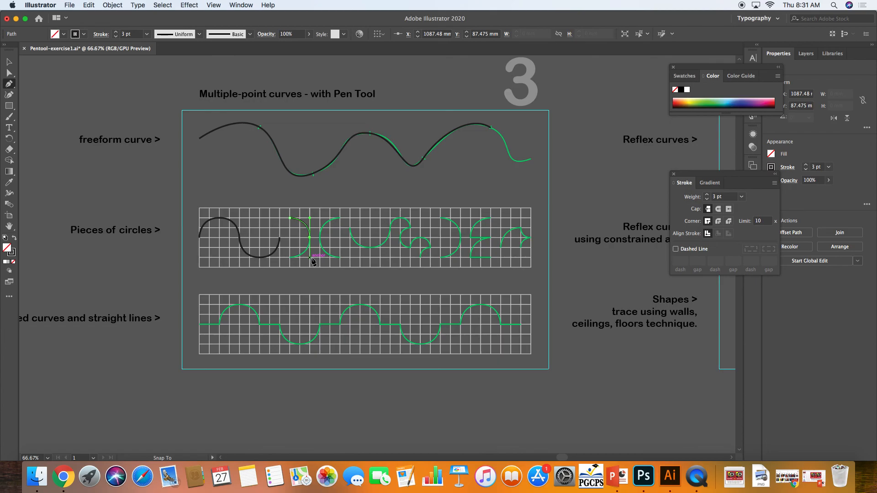
pyautogui.click(290, 258)
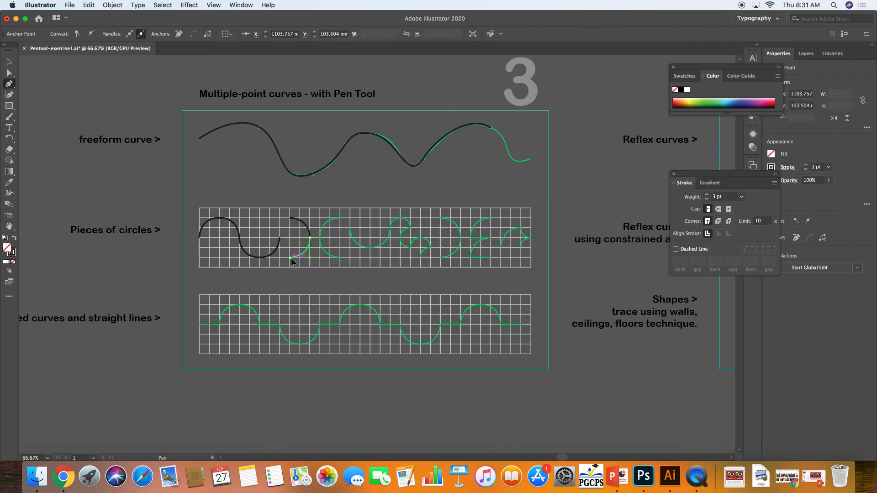
pyautogui.keyDown('super'); pyautogui.click(390, 257); pyautogui.keyUp('super')
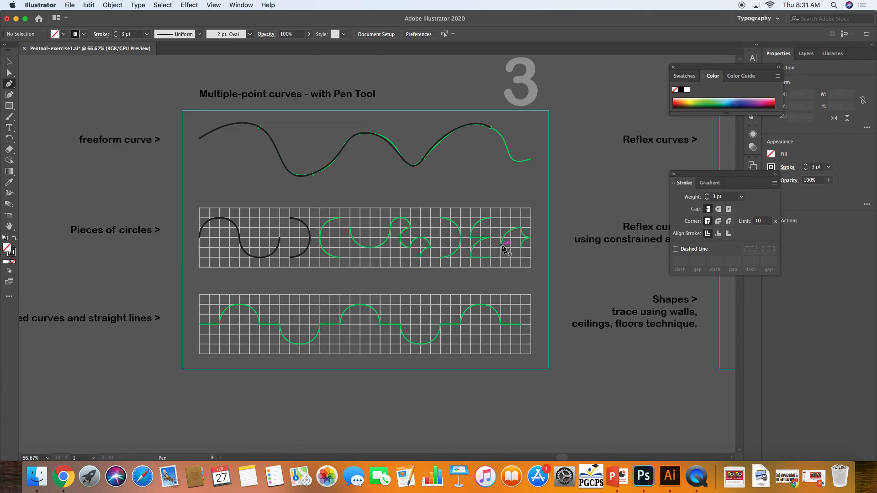
# Trace the E-shaped Pieces of circles guide with two quarter-circle arcs, a middle line and a straight base line, and deselect
pyautogui.click(490, 219)
pyautogui.moveTo(470, 237); pyautogui.dragTo(469, 259)
pyautogui.keyDown('super'); pyautogui.click(495, 254); pyautogui.keyUp('super')
pyautogui.click(471, 238)
pyautogui.moveTo(471, 238); pyautogui.dragTo(485, 244)
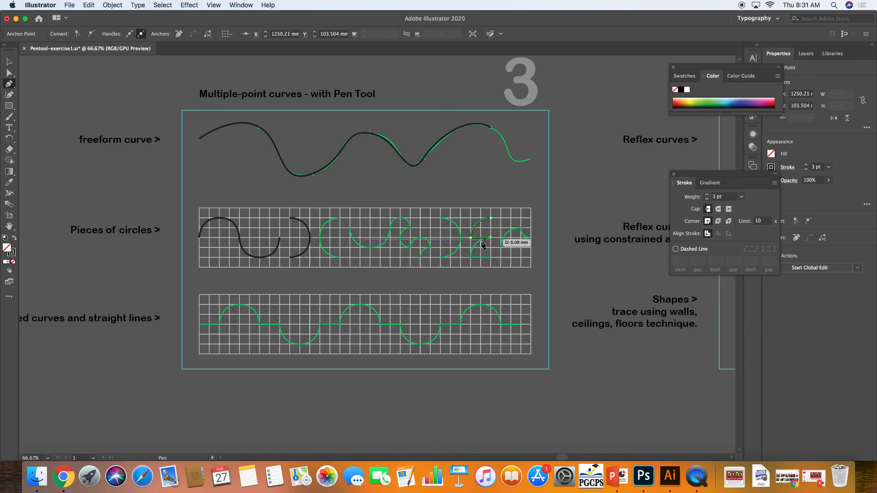
pyautogui.moveTo(466, 274); pyautogui.dragTo(470, 276)
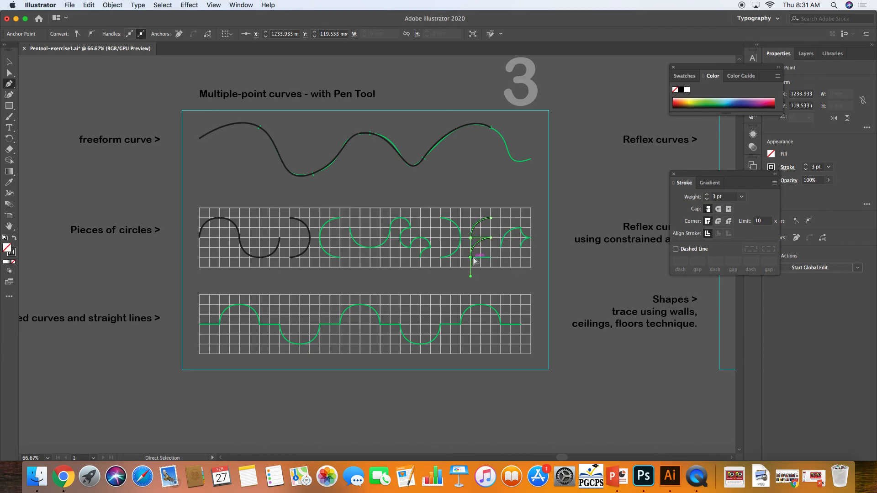
pyautogui.press('super+shift+a')
pyautogui.click(471, 258)
pyautogui.click(491, 258)
pyautogui.press('super+shift+a')
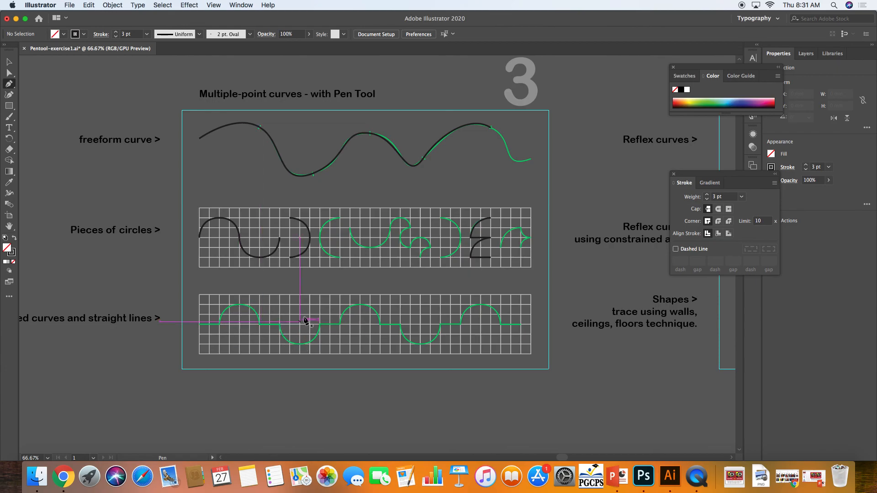
# On artboard 4, trace the first arc of the Reflex curves guide with the Pen tool, shaping the handle at its end point
pyautogui.click(9, 226)
pyautogui.moveTo(288, 232); pyautogui.dragTo(78, 246)
pyautogui.moveTo(387, 250); pyautogui.dragTo(75, 244)
pyautogui.scroll(2, 77, 227)
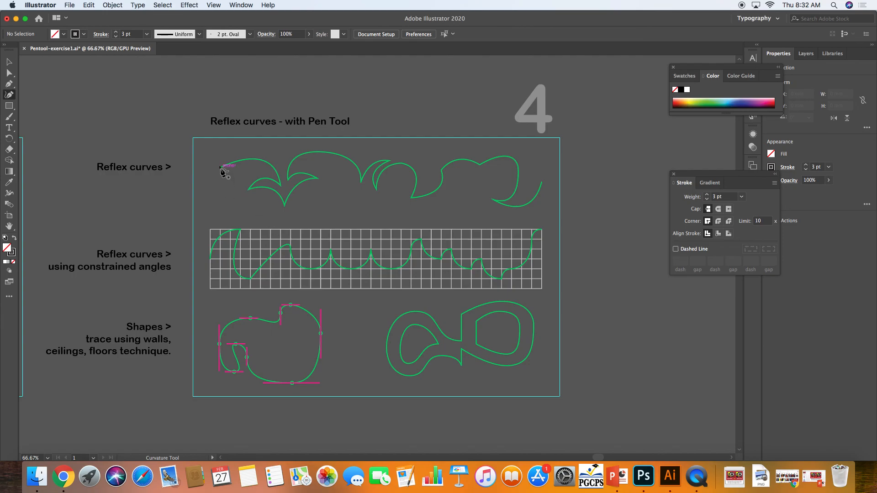
pyautogui.click(9, 83)
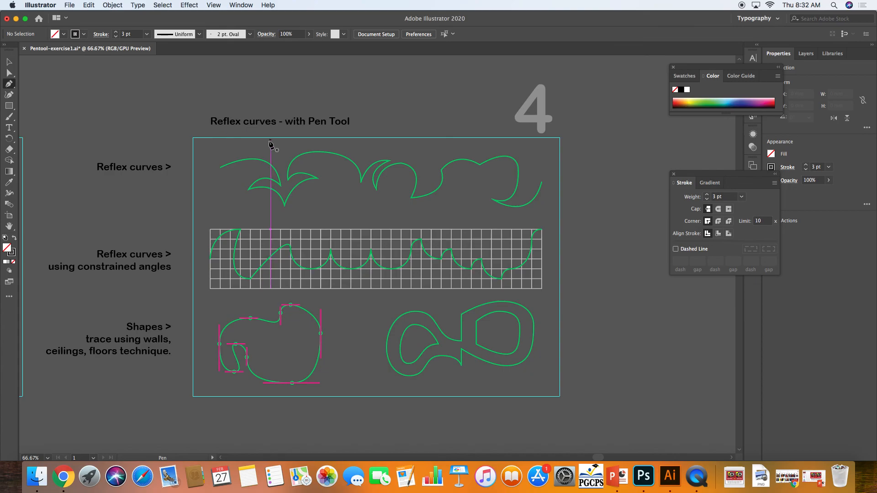
pyautogui.click(221, 167)
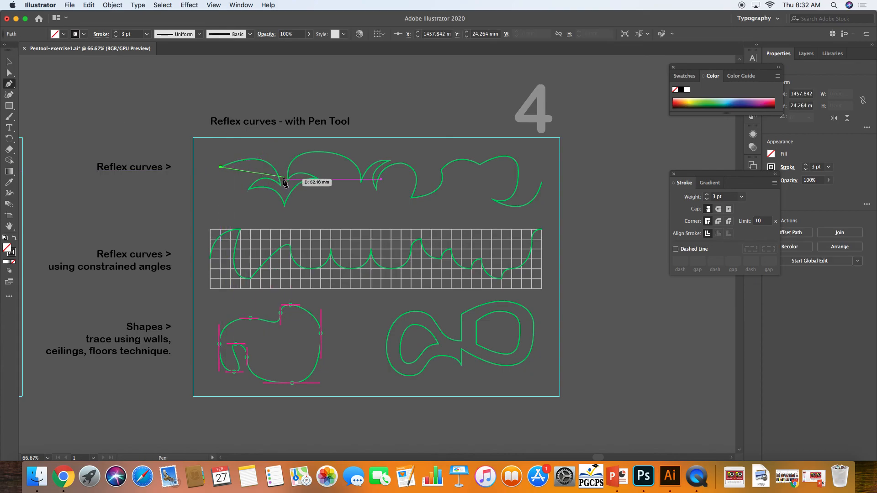
pyautogui.moveTo(281, 185); pyautogui.dragTo(289, 234)
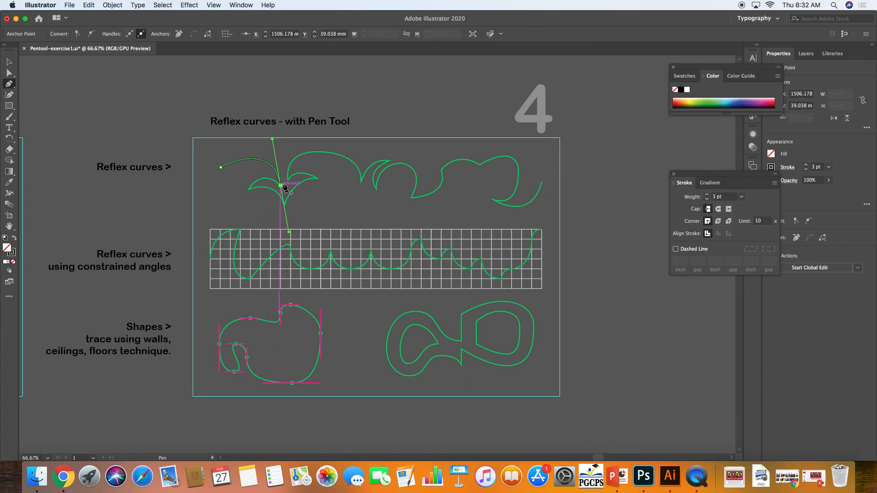
# Continue the path around the small left leaf to its tip and down to the bottom point, retracting the outgoing handle at each corner
pyautogui.moveTo(248, 191); pyautogui.dragTo(218, 237)
pyautogui.press('super')
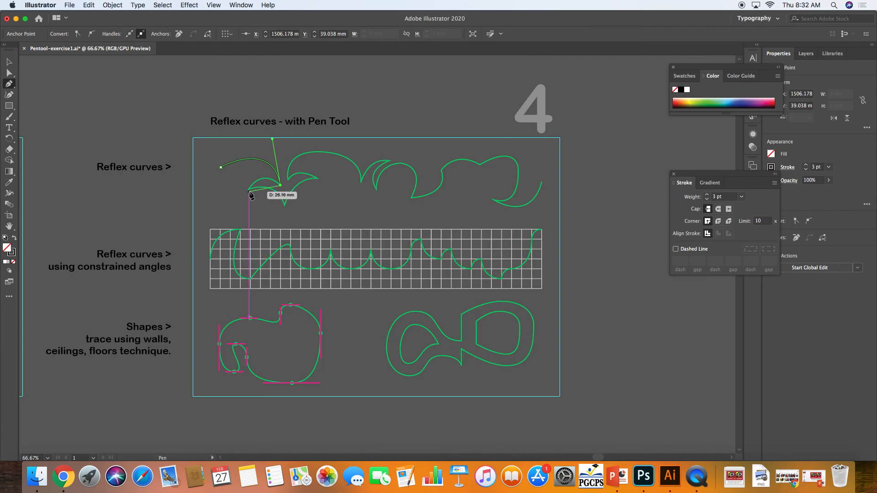
pyautogui.moveTo(249, 189); pyautogui.dragTo(239, 211)
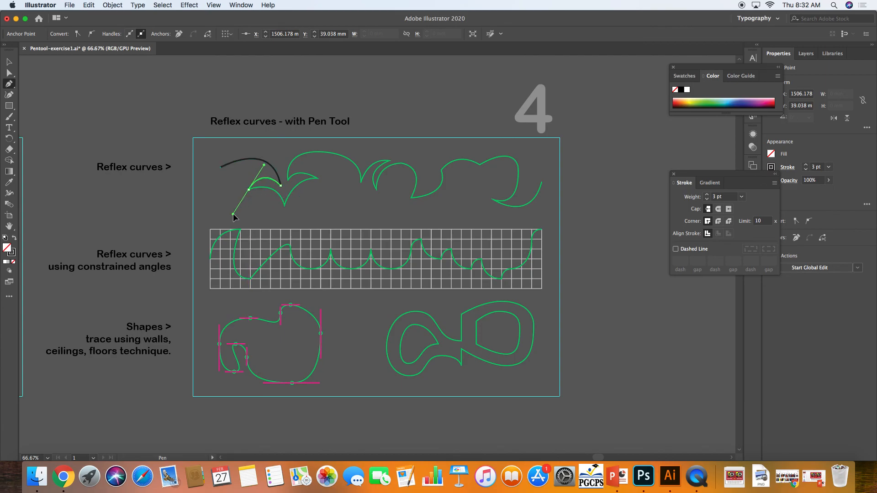
pyautogui.click(249, 189)
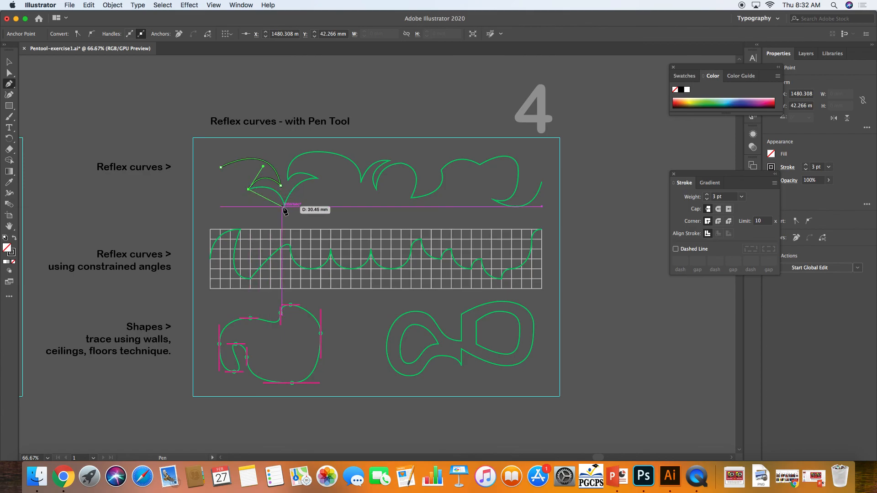
pyautogui.moveTo(284, 206); pyautogui.dragTo(310, 188)
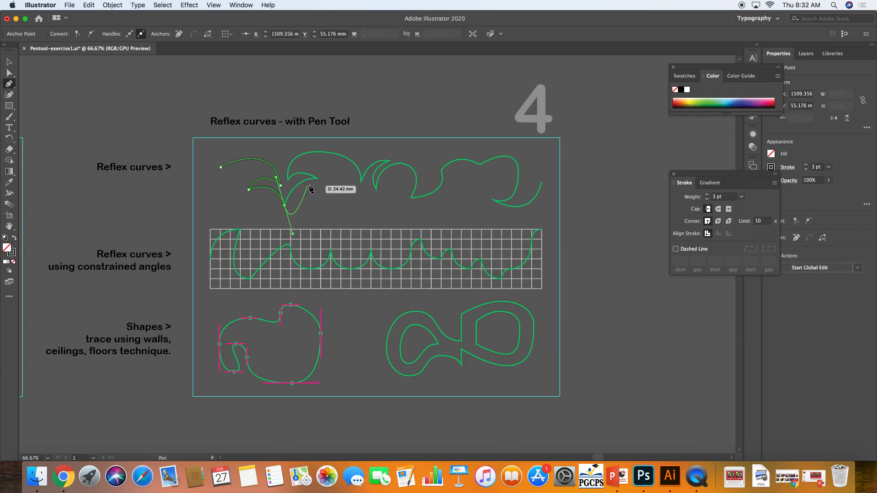
pyautogui.click(285, 205)
# Extend the path along the right leaf to its tip and back to the start of the large arc, undoing the surplus segment
pyautogui.moveTo(318, 178); pyautogui.dragTo(342, 180)
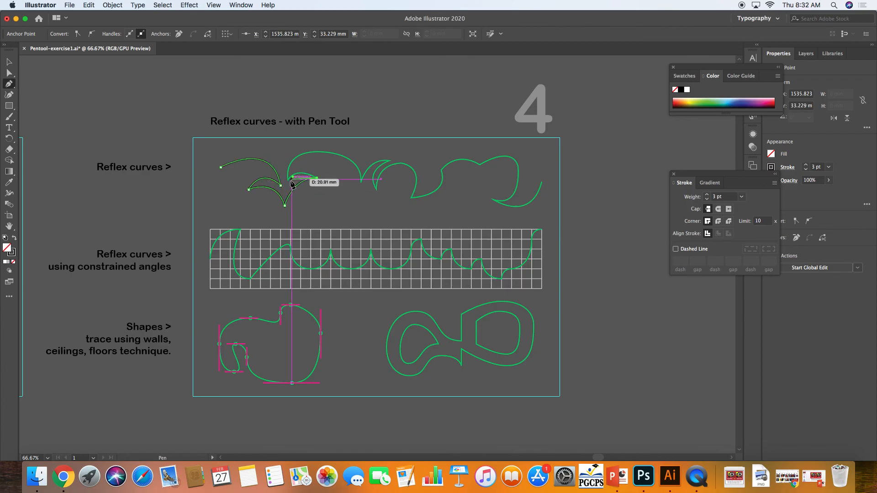
pyautogui.moveTo(289, 179); pyautogui.dragTo(389, 260)
pyautogui.hotkey('ctrl', 'z')
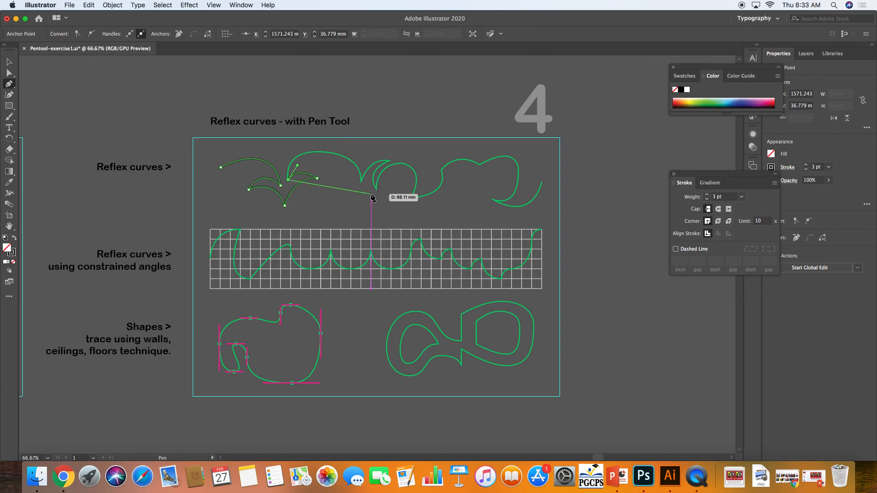
# Try to trace the large arc of the Reflex curves guide from the right leaf's inner point, and undo it
pyautogui.click(289, 180)
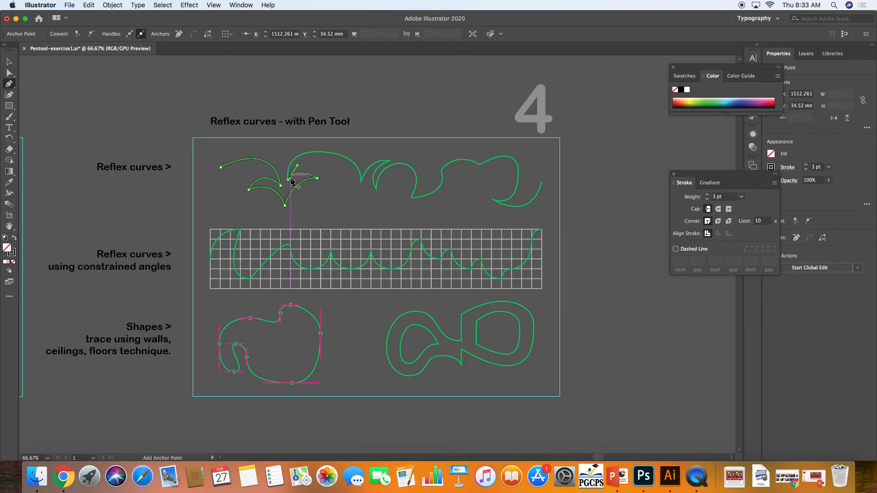
pyautogui.moveTo(328, 154); pyautogui.dragTo(357, 210)
pyautogui.click(361, 185)
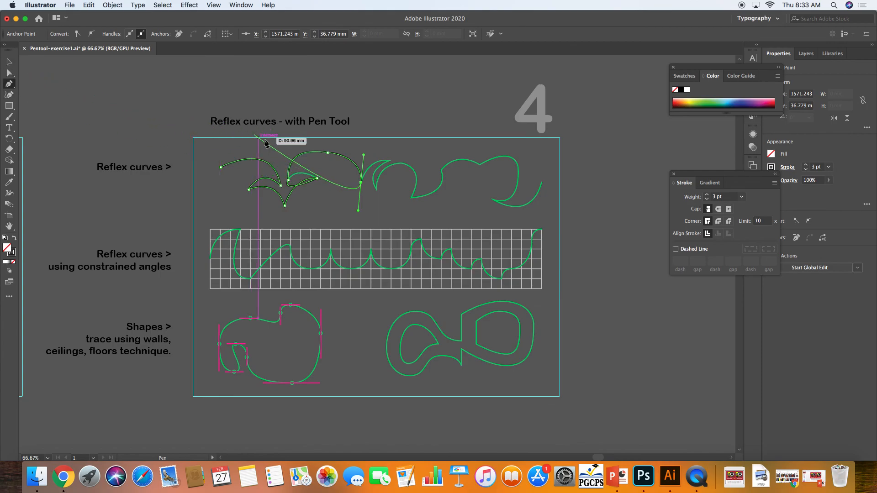
pyautogui.keyDown('super'); pyautogui.click(282, 139); pyautogui.keyUp('super')
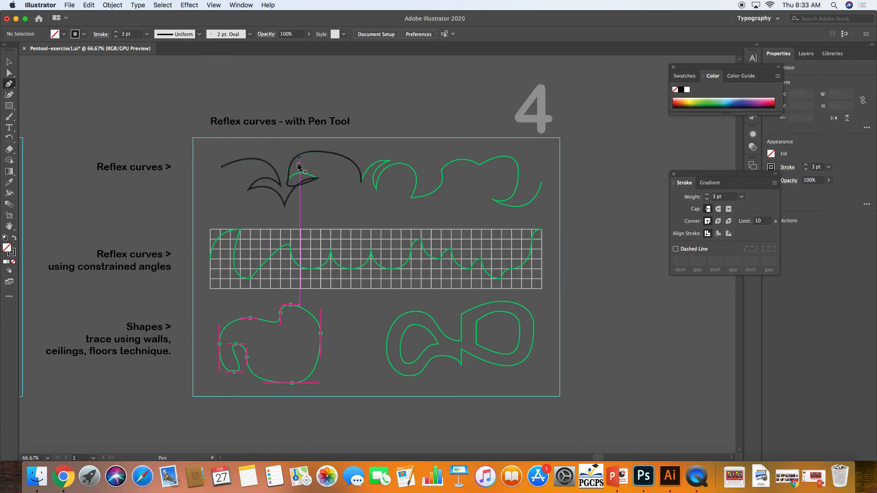
pyautogui.keyDown('super'); pyautogui.click(302, 185); pyautogui.keyUp('super')
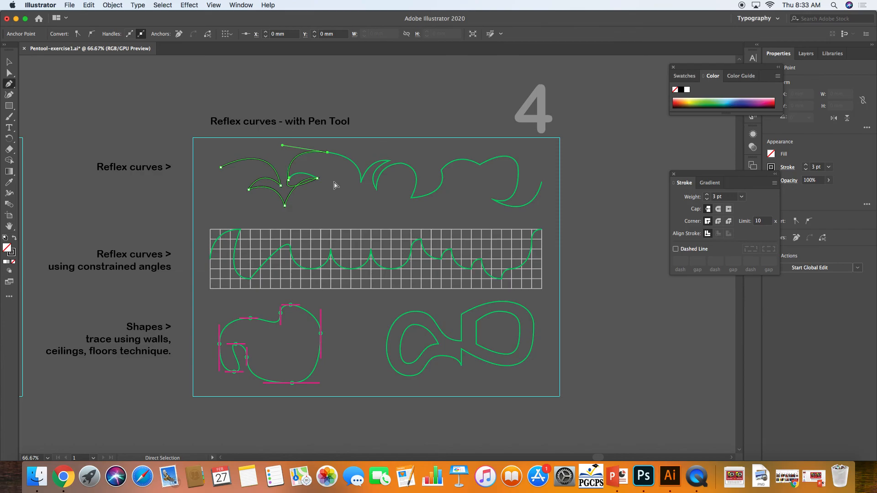
# Trace the large arc over its crest to the sharp corner and the short arc up to the next tip, and end the path
pyautogui.click(289, 179)
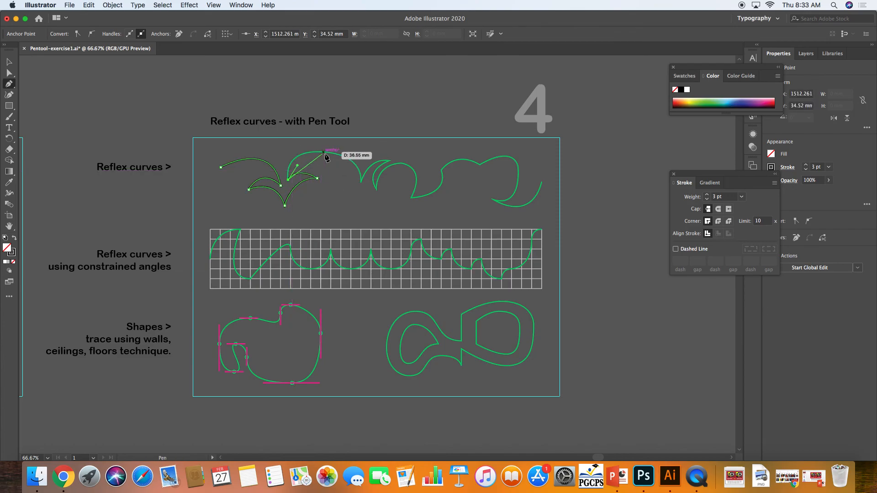
pyautogui.moveTo(327, 152); pyautogui.dragTo(370, 163)
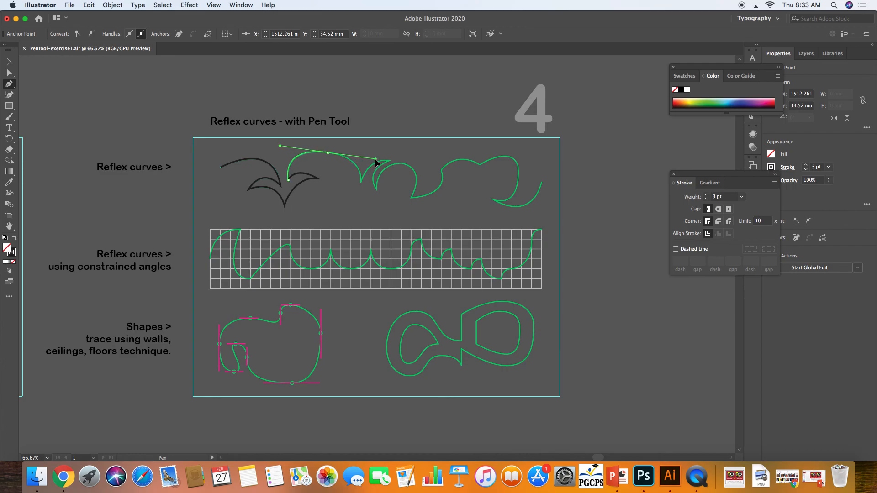
pyautogui.keyDown('alt'); pyautogui.click(327, 152); pyautogui.keyUp('alt')
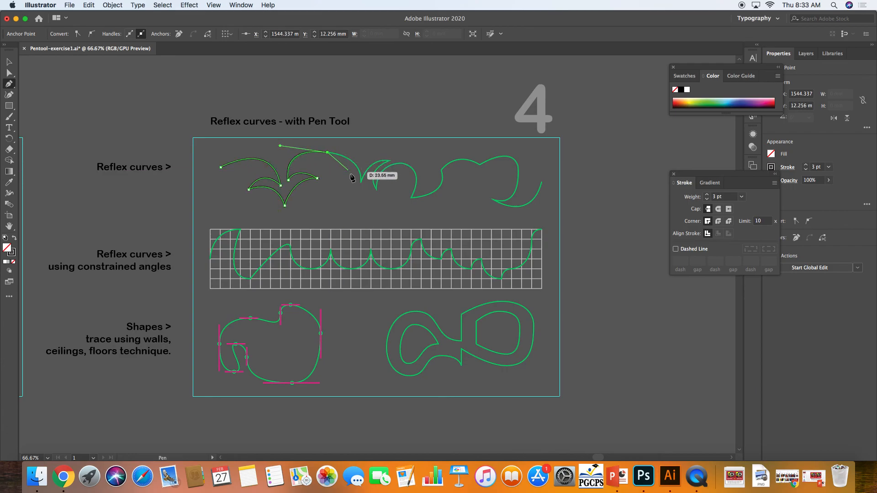
pyautogui.moveTo(360, 175); pyautogui.dragTo(358, 211)
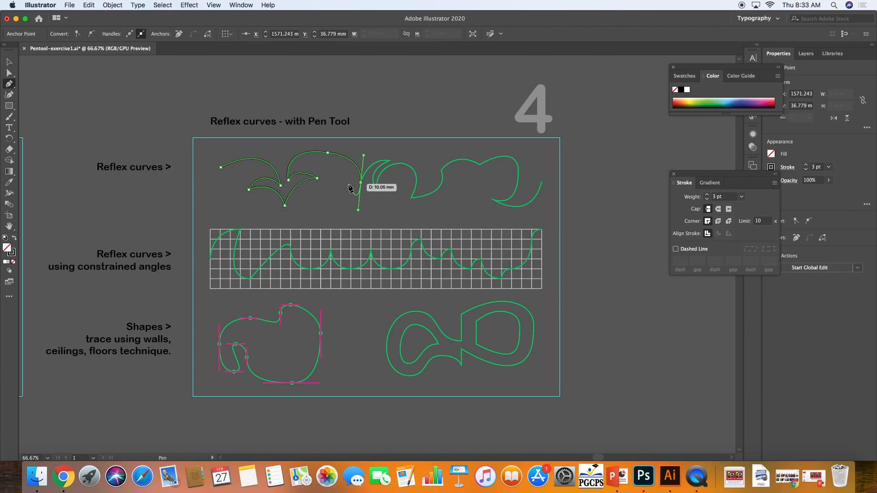
pyautogui.click(361, 183)
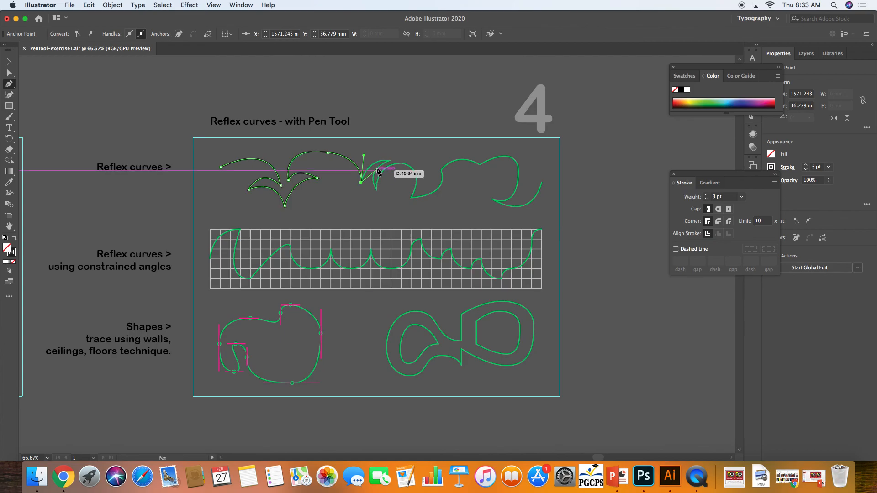
pyautogui.moveTo(390, 161); pyautogui.dragTo(387, 222)
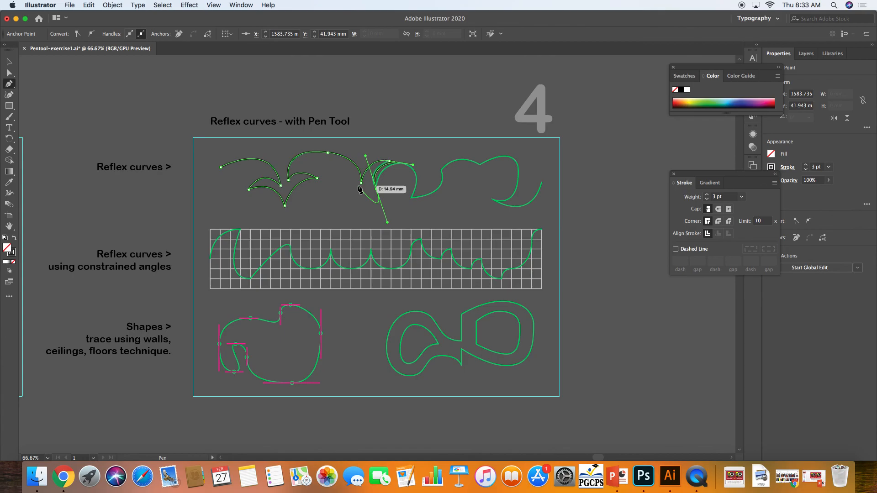
pyautogui.keyDown('super'); pyautogui.click(410, 201); pyautogui.keyUp('super')
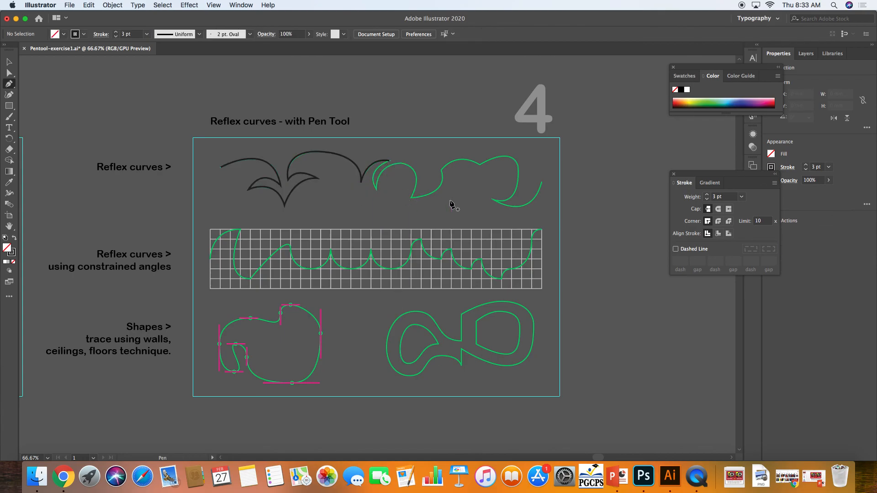
# Trace the start of the constrained-angles guide over its first peak and down to the trough with closely spaced anchors
pyautogui.press('super+equal')
pyautogui.press('super+equal')
pyautogui.press('super+minus')
pyautogui.press('super+minus')
pyautogui.press('super+equal')
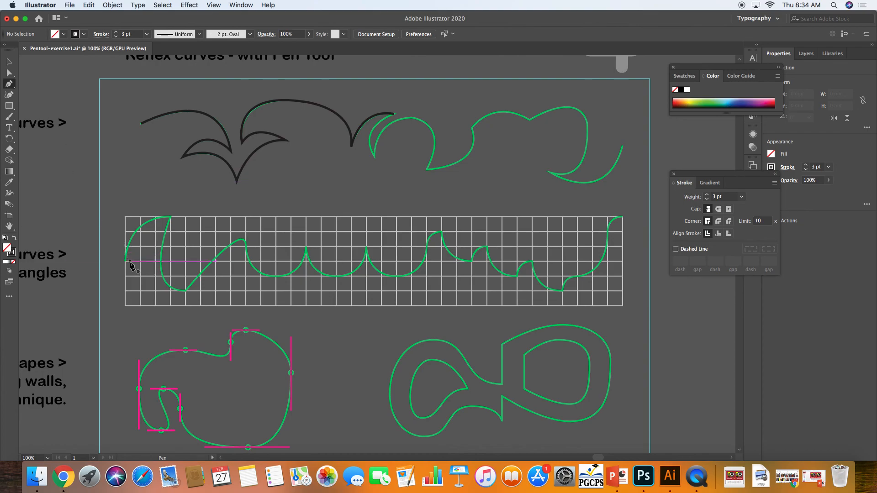
pyautogui.moveTo(125, 261); pyautogui.dragTo(165, 268)
pyautogui.click(161, 270)
pyautogui.click(165, 282)
pyautogui.click(172, 287)
pyautogui.click(185, 291)
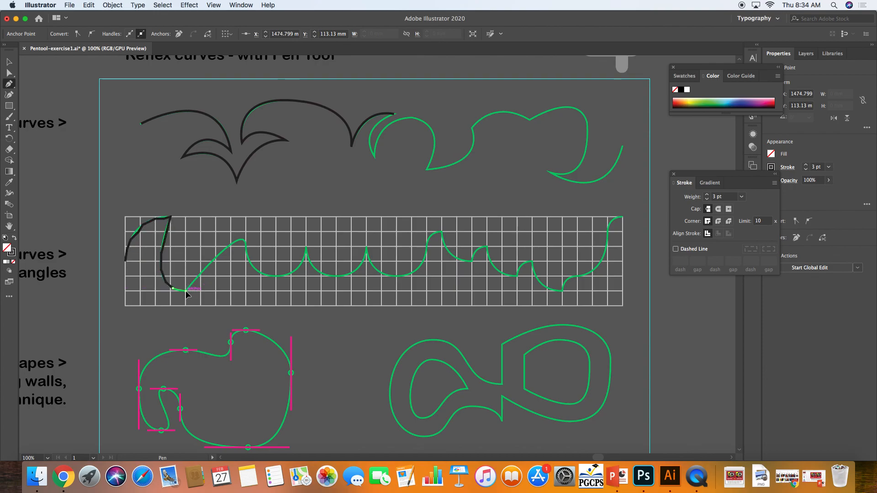
# Continue the path up the diagonal, around the first scallop and partway into the second, and deselect it
pyautogui.click(213, 261)
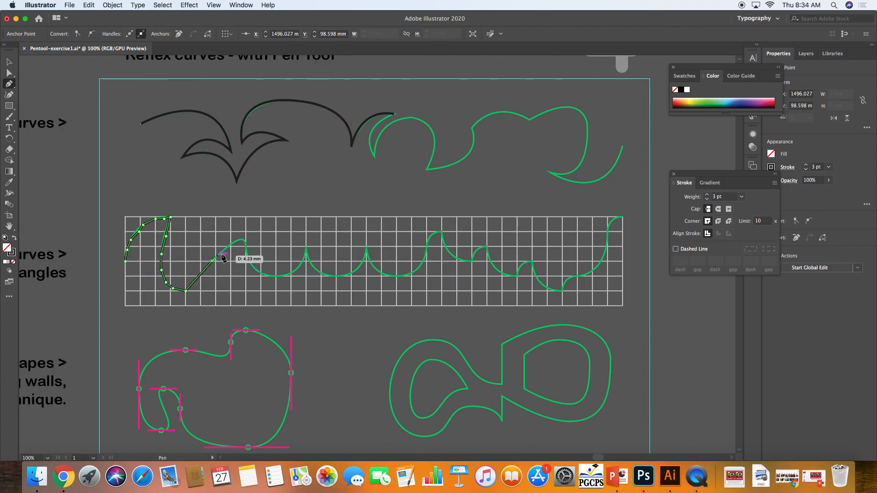
pyautogui.click(243, 243)
pyautogui.click(250, 264)
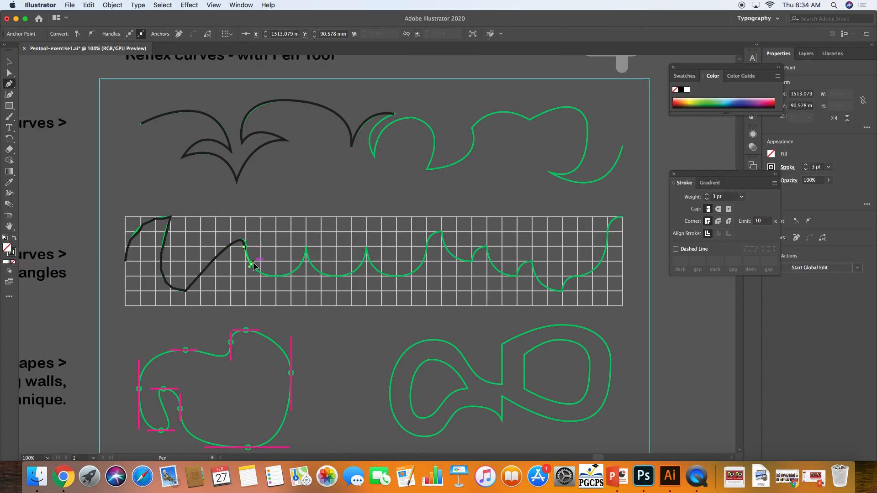
pyautogui.moveTo(276, 276); pyautogui.dragTo(304, 237)
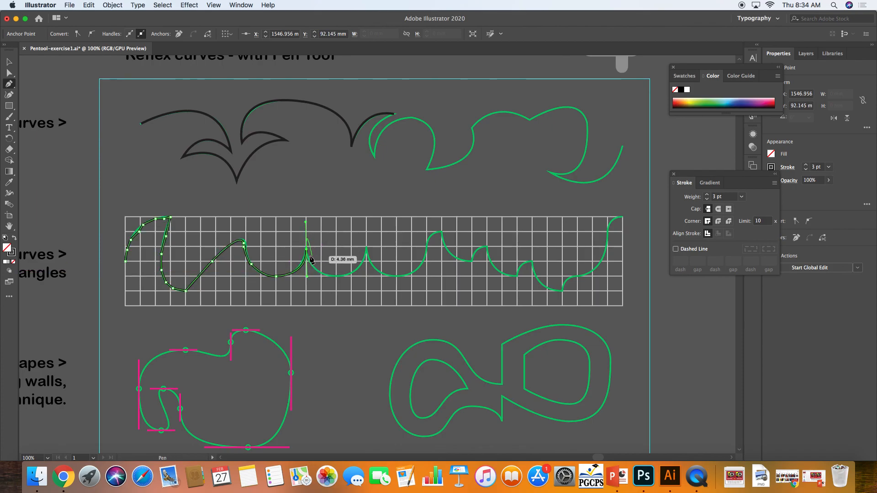
pyautogui.click(306, 249)
pyautogui.moveTo(336, 275); pyautogui.dragTo(351, 277)
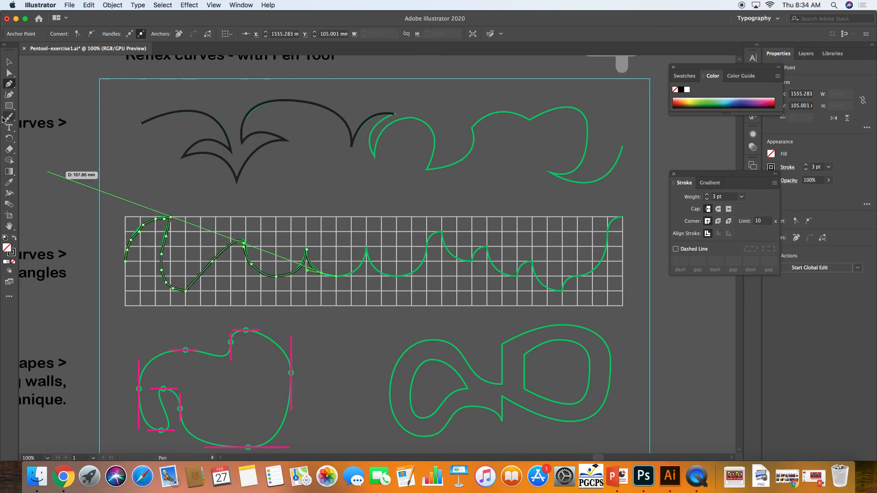
pyautogui.press('super+shift+a')
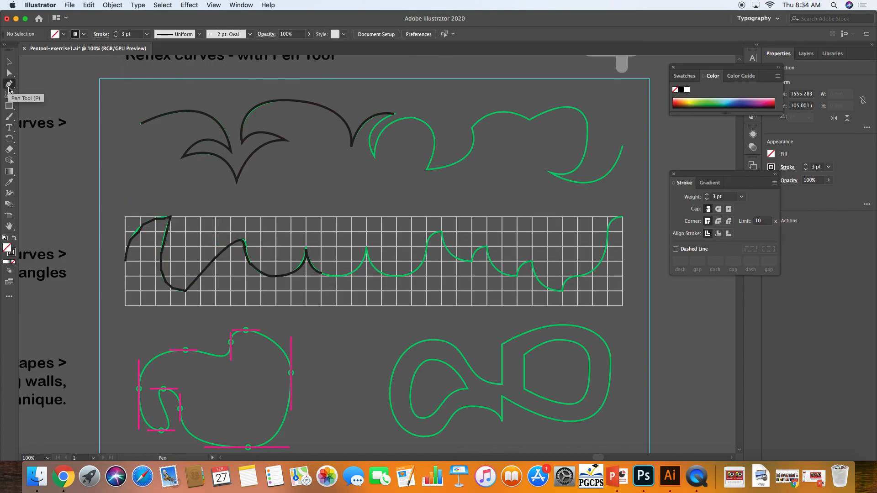
# Move the traced constrained-angles path off its guide to the space above the grid and deselect it
pyautogui.click(9, 66)
pyautogui.moveTo(234, 248); pyautogui.dragTo(377, 193)
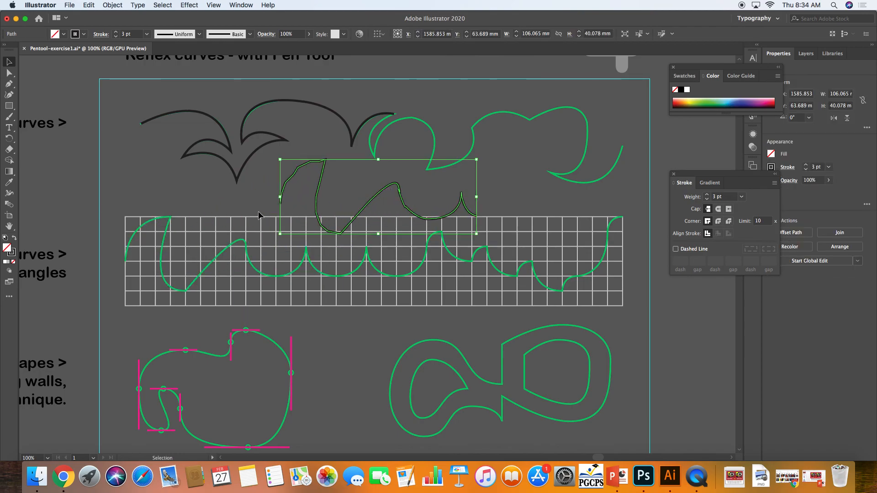
pyautogui.click(300, 184)
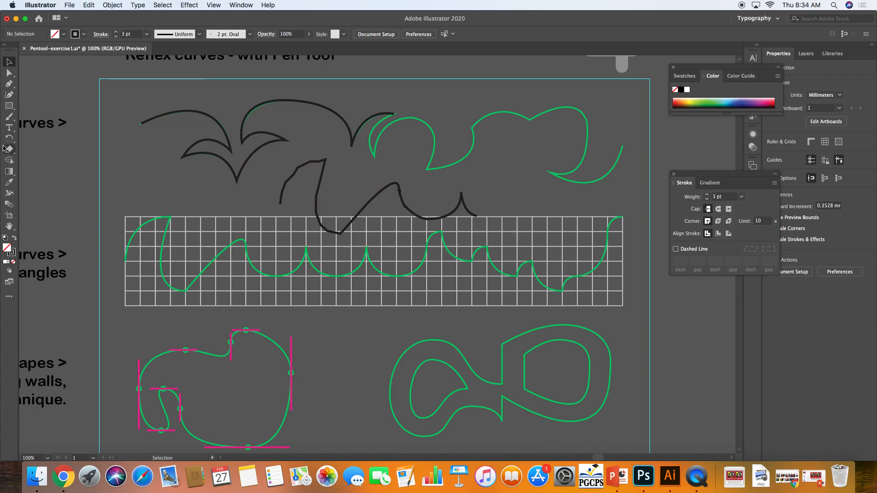
# Retrace the constrained-angles guide from its start over the first peak to the trough with single curved anchors, retracting the handle at each corner
pyautogui.click(10, 85)
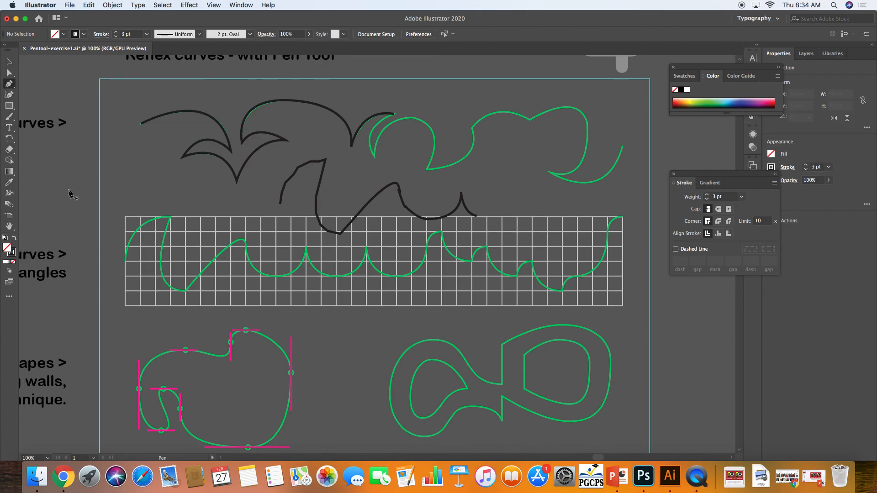
pyautogui.click(125, 261)
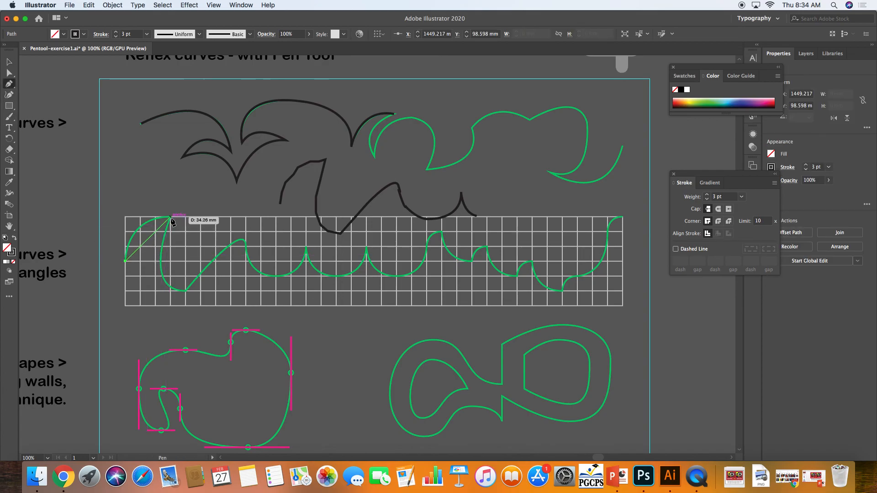
pyautogui.moveTo(202, 231); pyautogui.dragTo(210, 225)
pyautogui.click(170, 219)
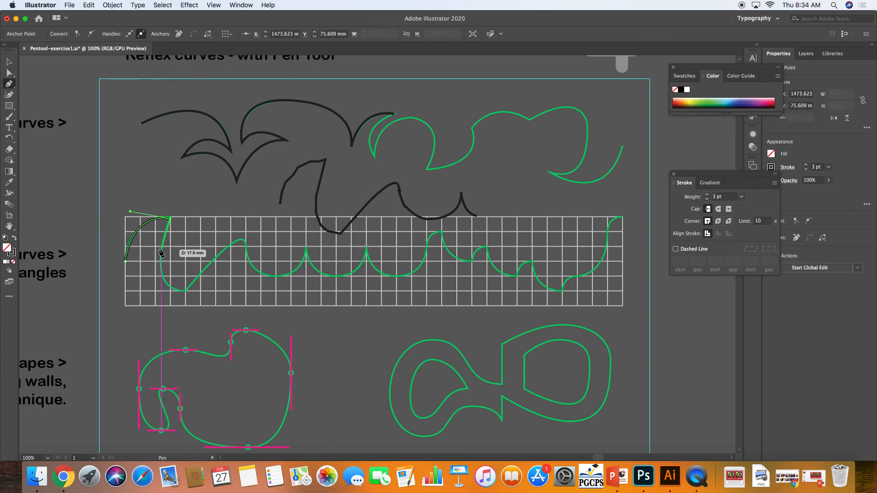
pyautogui.moveTo(185, 291); pyautogui.dragTo(232, 292)
pyautogui.click(186, 290)
# Extend the new path up the diagonal curve to the start of the first scallop, and retract the outgoing handle there
pyautogui.click(238, 242)
pyautogui.moveTo(238, 242); pyautogui.dragTo(246, 274)
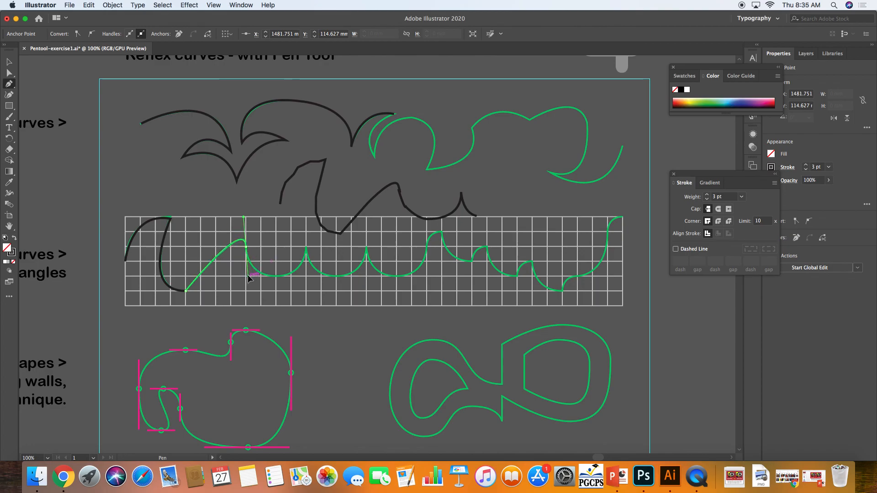
pyautogui.click(246, 247)
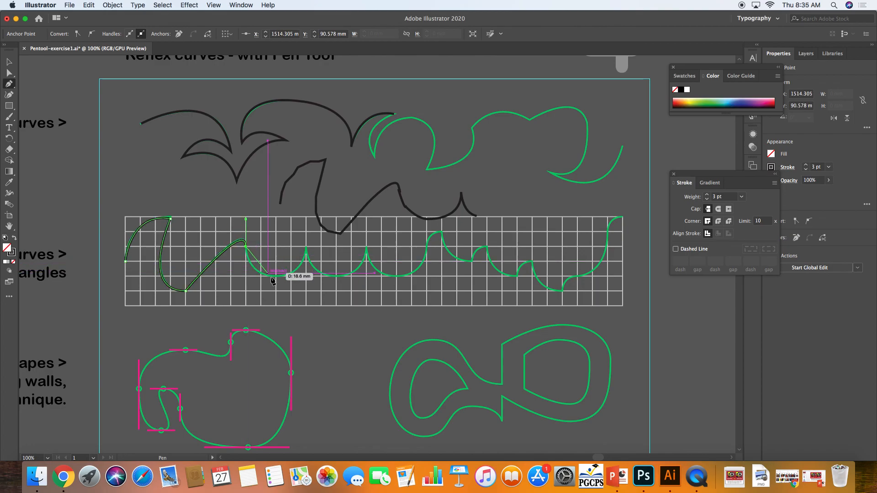
# Trace the first scallop of the constrained-angles guide up to its cusp, continue to the low point of the second scallop, and end the path
pyautogui.moveTo(276, 277); pyautogui.dragTo(282, 274)
pyautogui.moveTo(296, 276); pyautogui.dragTo(277, 279)
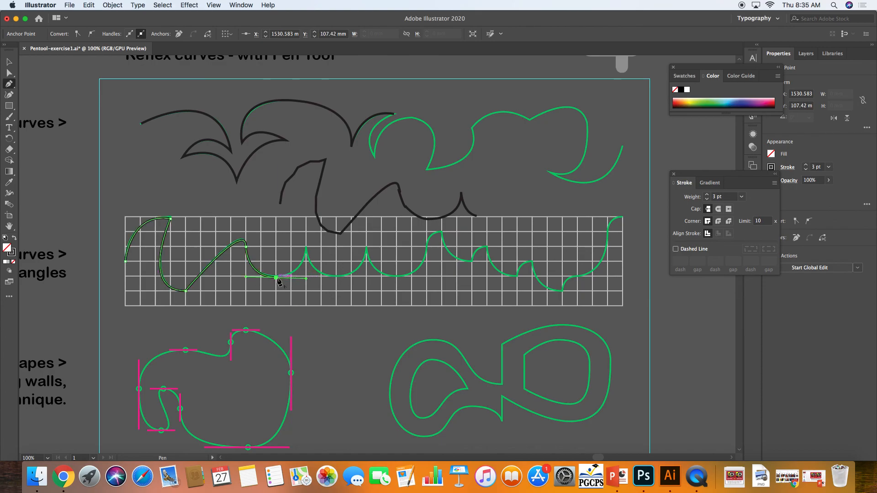
pyautogui.moveTo(300, 224); pyautogui.dragTo(368, 279)
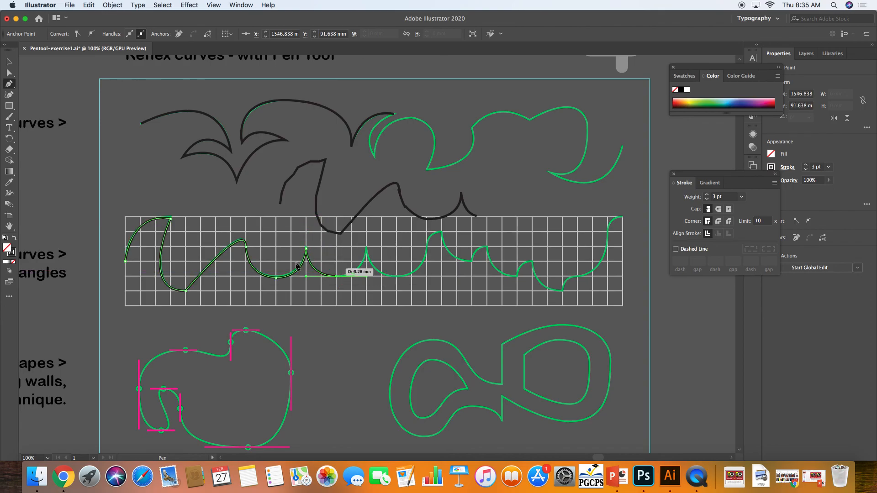
pyautogui.click(9, 62)
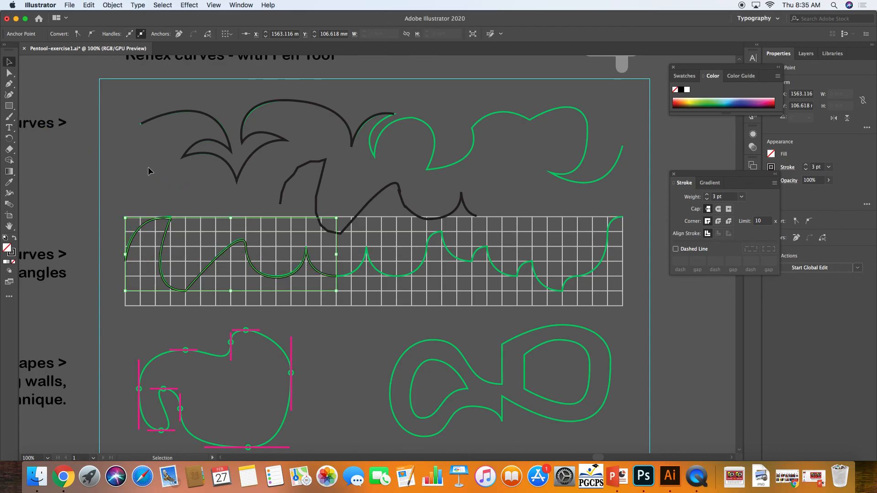
# Move both traced constrained-angles paths off the grid to the empty space above artboard 4 and deselect them
pyautogui.moveTo(146, 224); pyautogui.dragTo(246, 213)
pyautogui.click(120, 194)
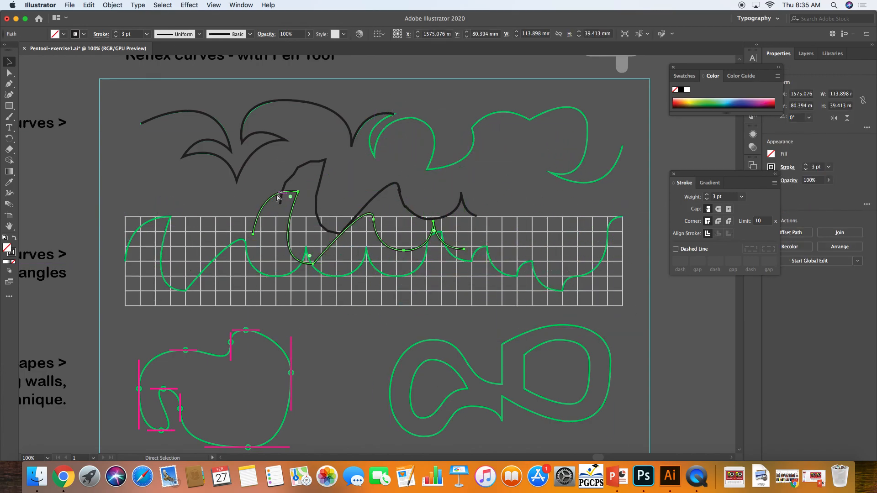
pyautogui.press('super+minus')
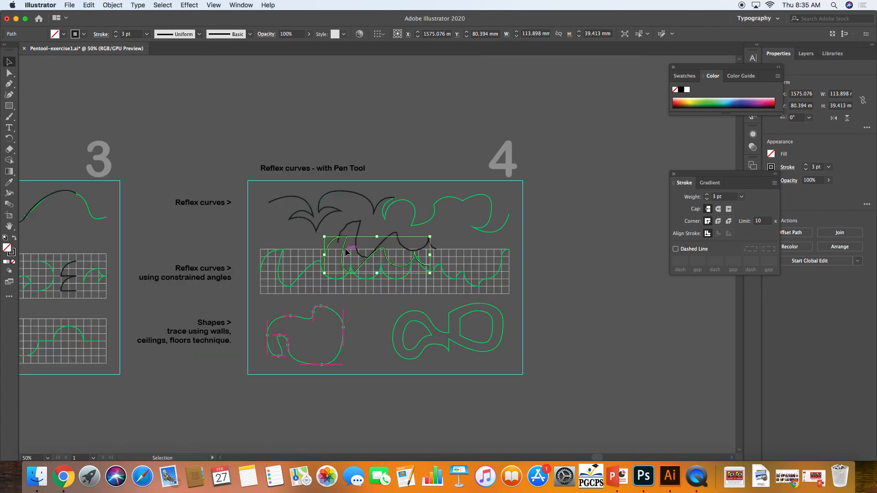
pyautogui.moveTo(345, 254); pyautogui.dragTo(374, 139)
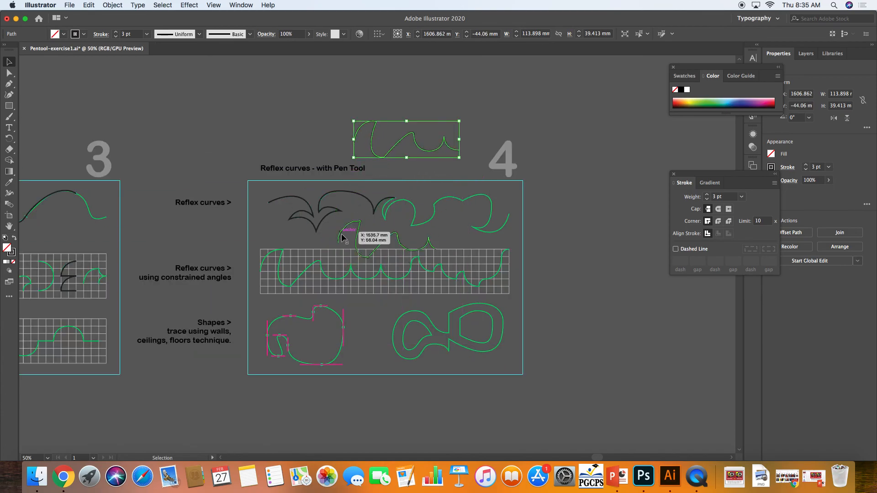
pyautogui.moveTo(341, 236); pyautogui.dragTo(366, 114)
pyautogui.click(310, 137)
pyautogui.click(343, 140)
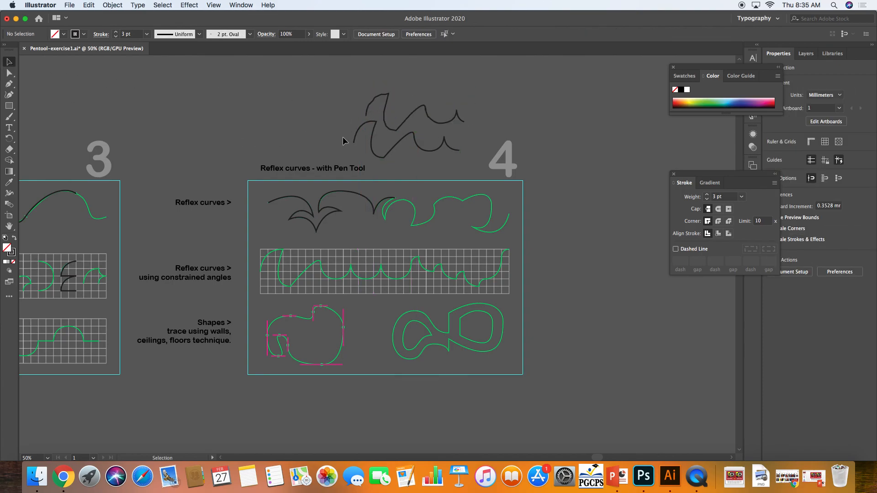
# Compare the curve quality of the two traced paths above artboard 4 up close, selecting the single-anchor version to inspect it
pyautogui.press('super+equal')
pyautogui.press('super+equal')
pyautogui.press('super+equal')
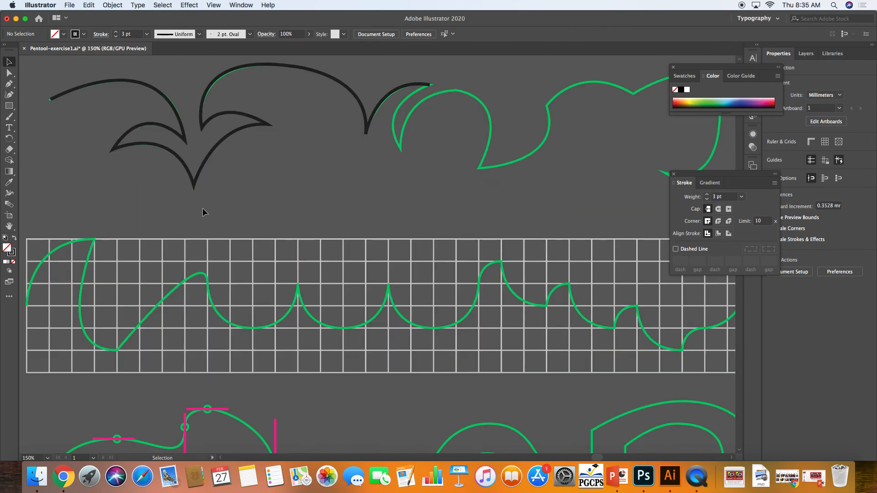
pyautogui.press('space')
pyautogui.moveTo(361, 175); pyautogui.dragTo(295, 323)
pyautogui.moveTo(343, 168); pyautogui.dragTo(336, 297)
pyautogui.moveTo(314, 261); pyautogui.dragTo(323, 331)
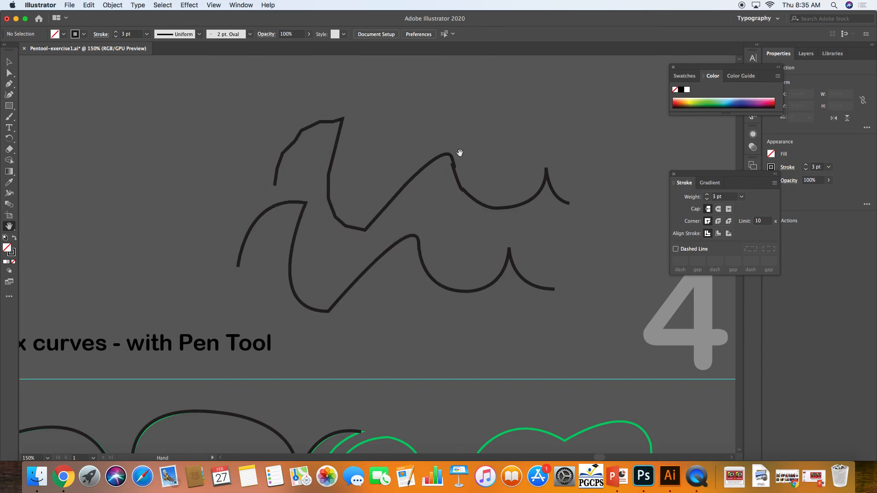
pyautogui.click(9, 61)
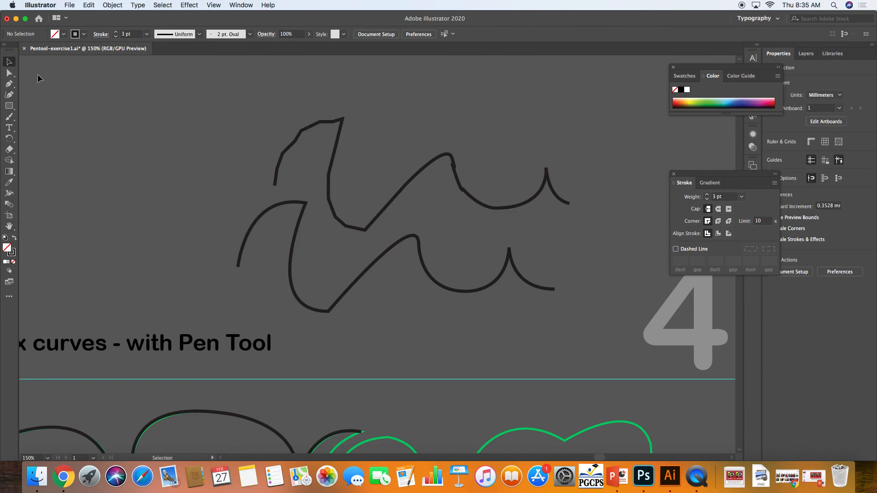
pyautogui.click(342, 131)
pyautogui.click(221, 234)
pyautogui.click(244, 237)
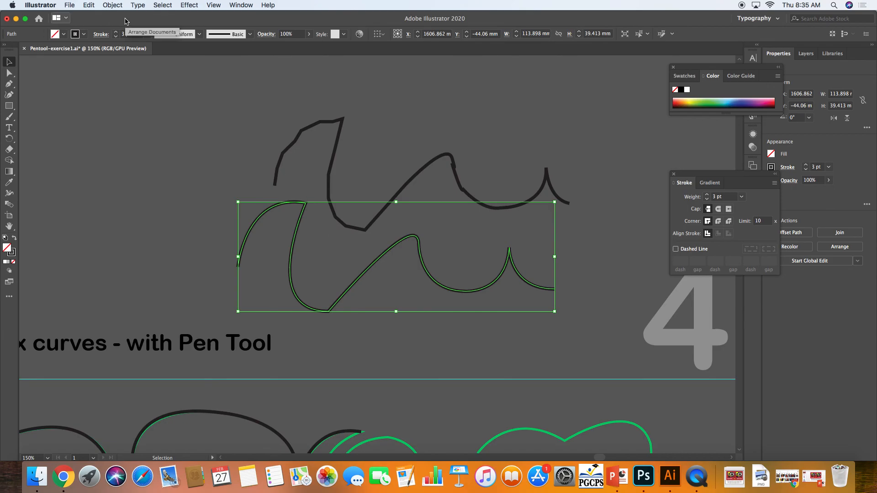
pyautogui.click(135, 124)
# Move the application window down and aside to uncover the desktop and the folder window behind it
pyautogui.press('super+minus')
pyautogui.press('super+minus')
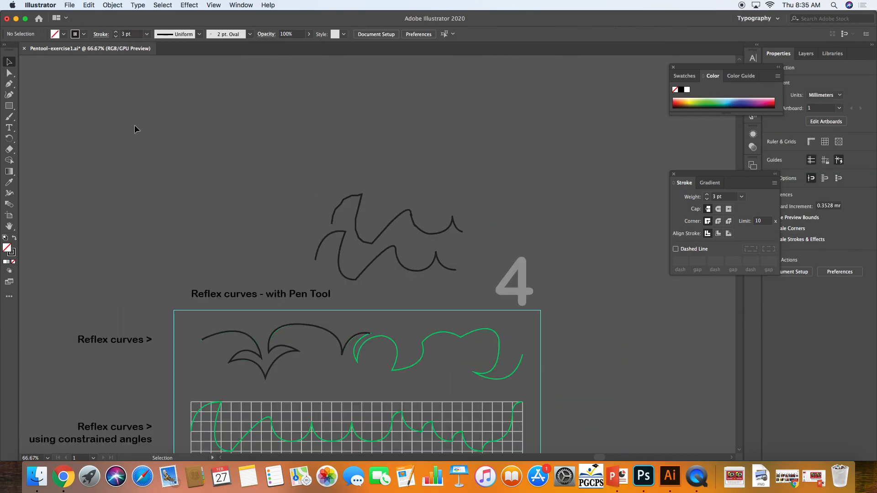
pyautogui.moveTo(215, 18); pyautogui.dragTo(274, 193)
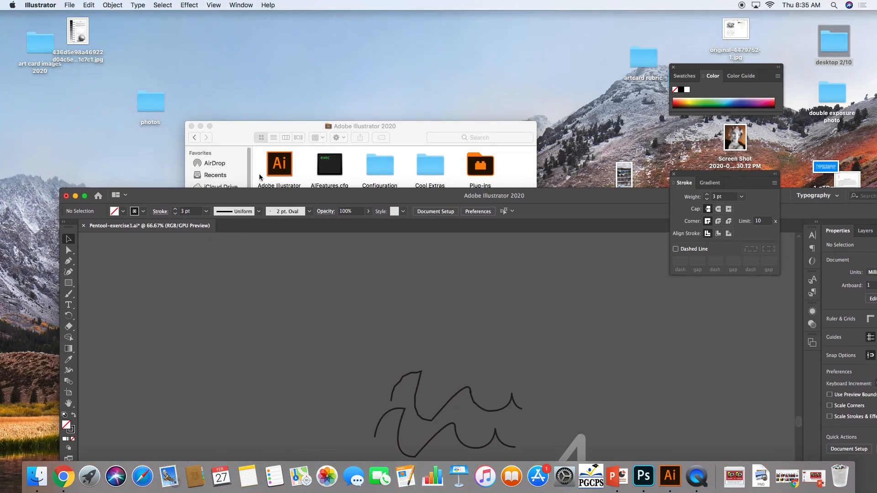